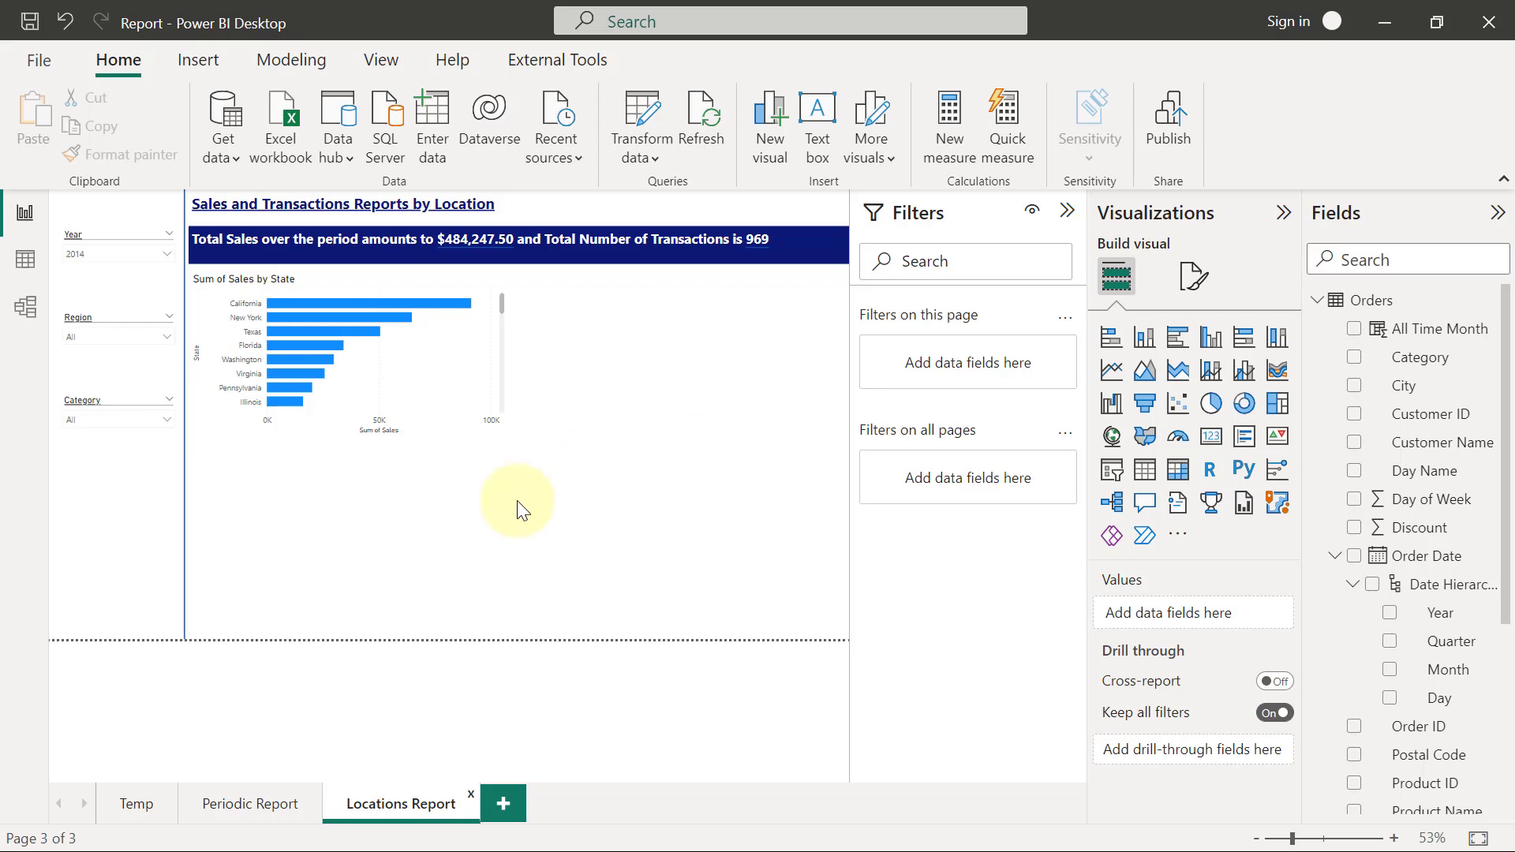
# Step: Switch to the Periodic Report page, which shows $484,247.50 total sales and 969 transactions
pyautogui.click(251, 809)
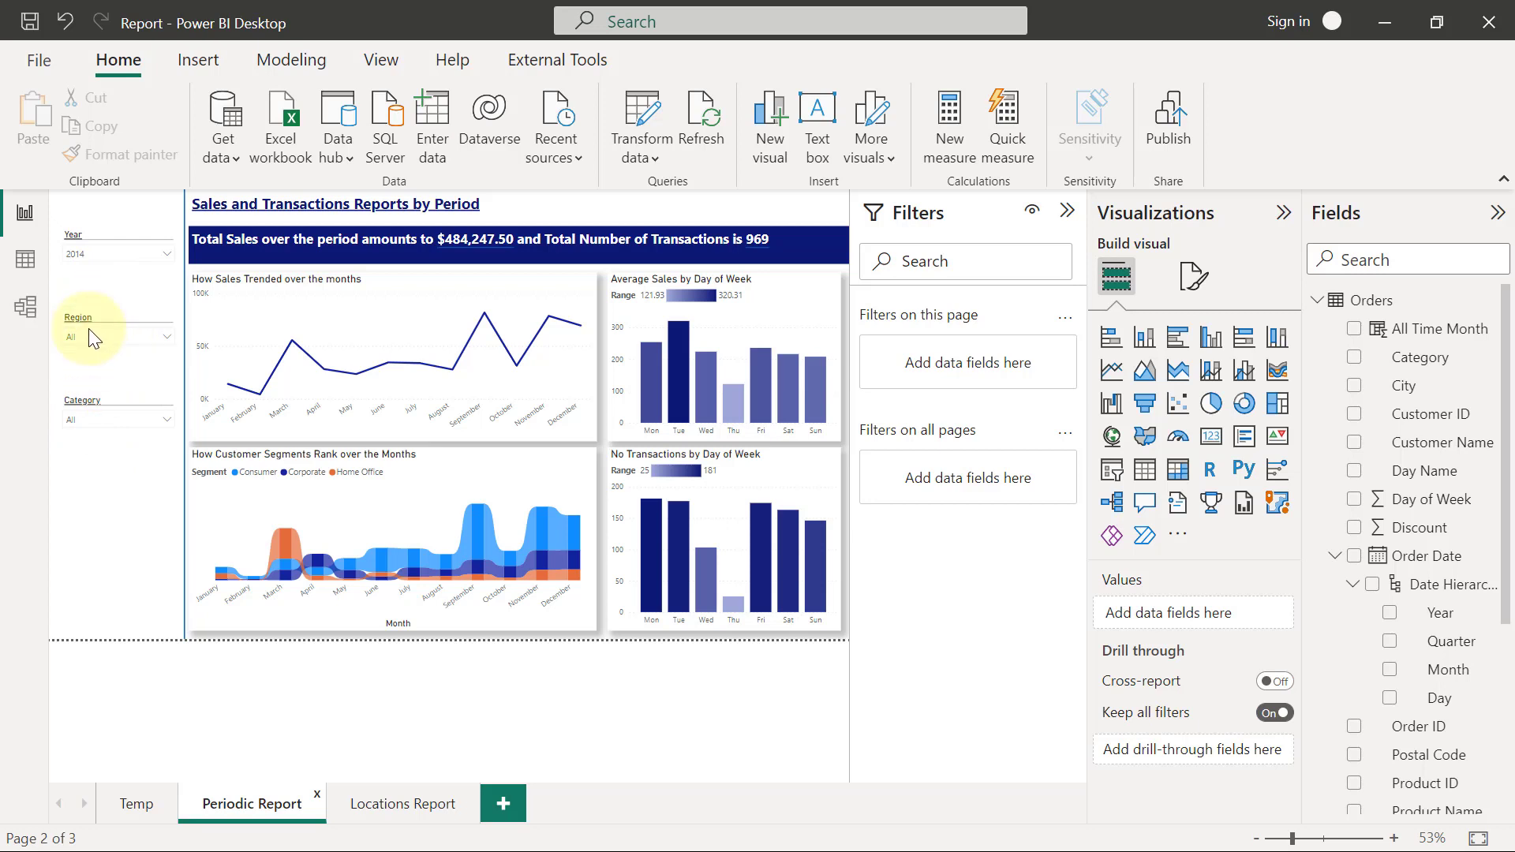
pyautogui.click(165, 338)
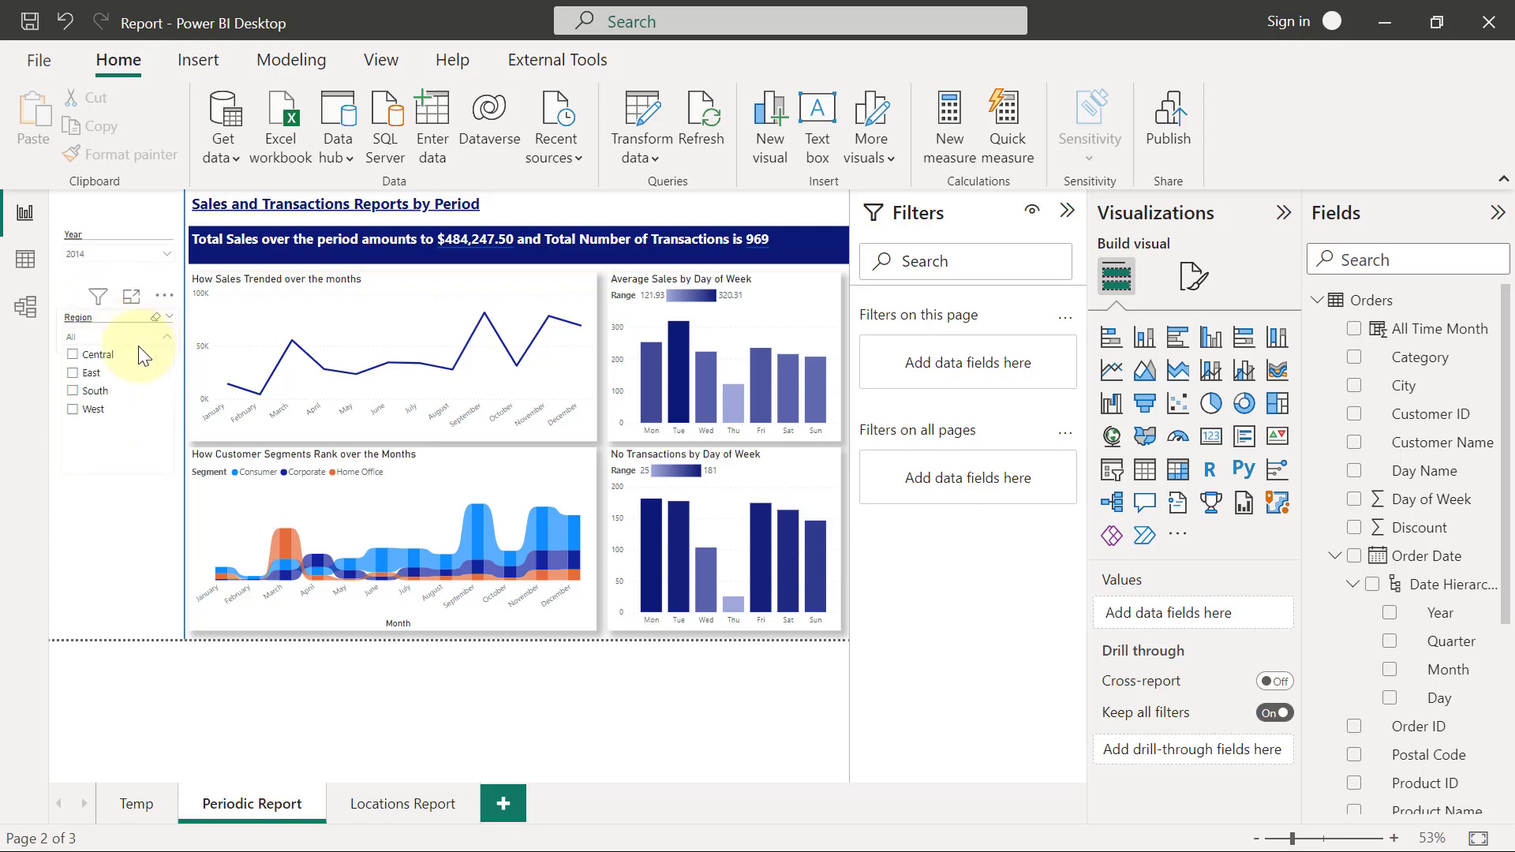
pyautogui.click(93, 397)
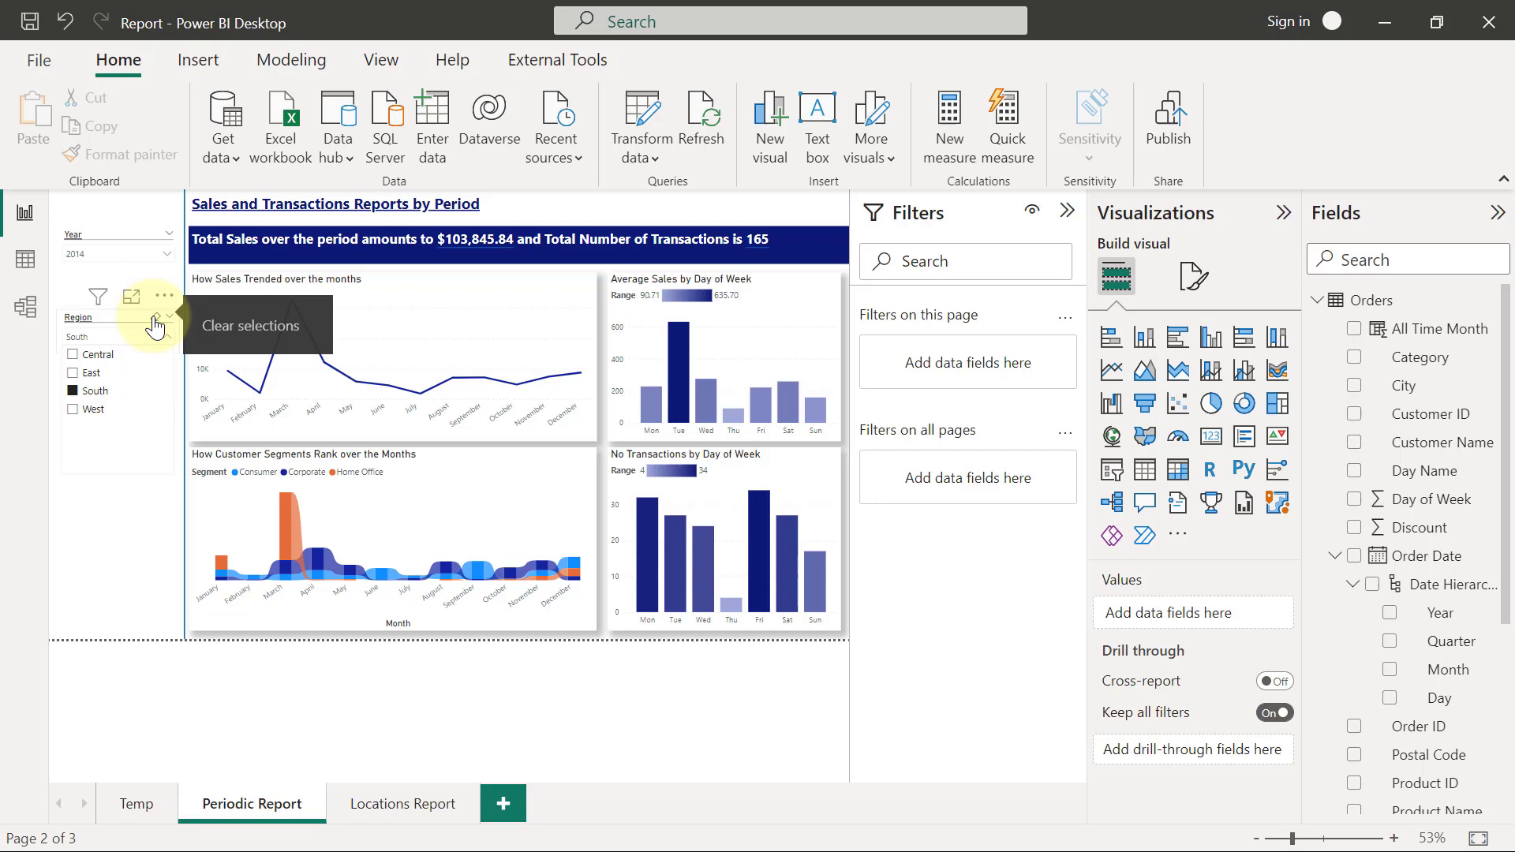
pyautogui.click(156, 324)
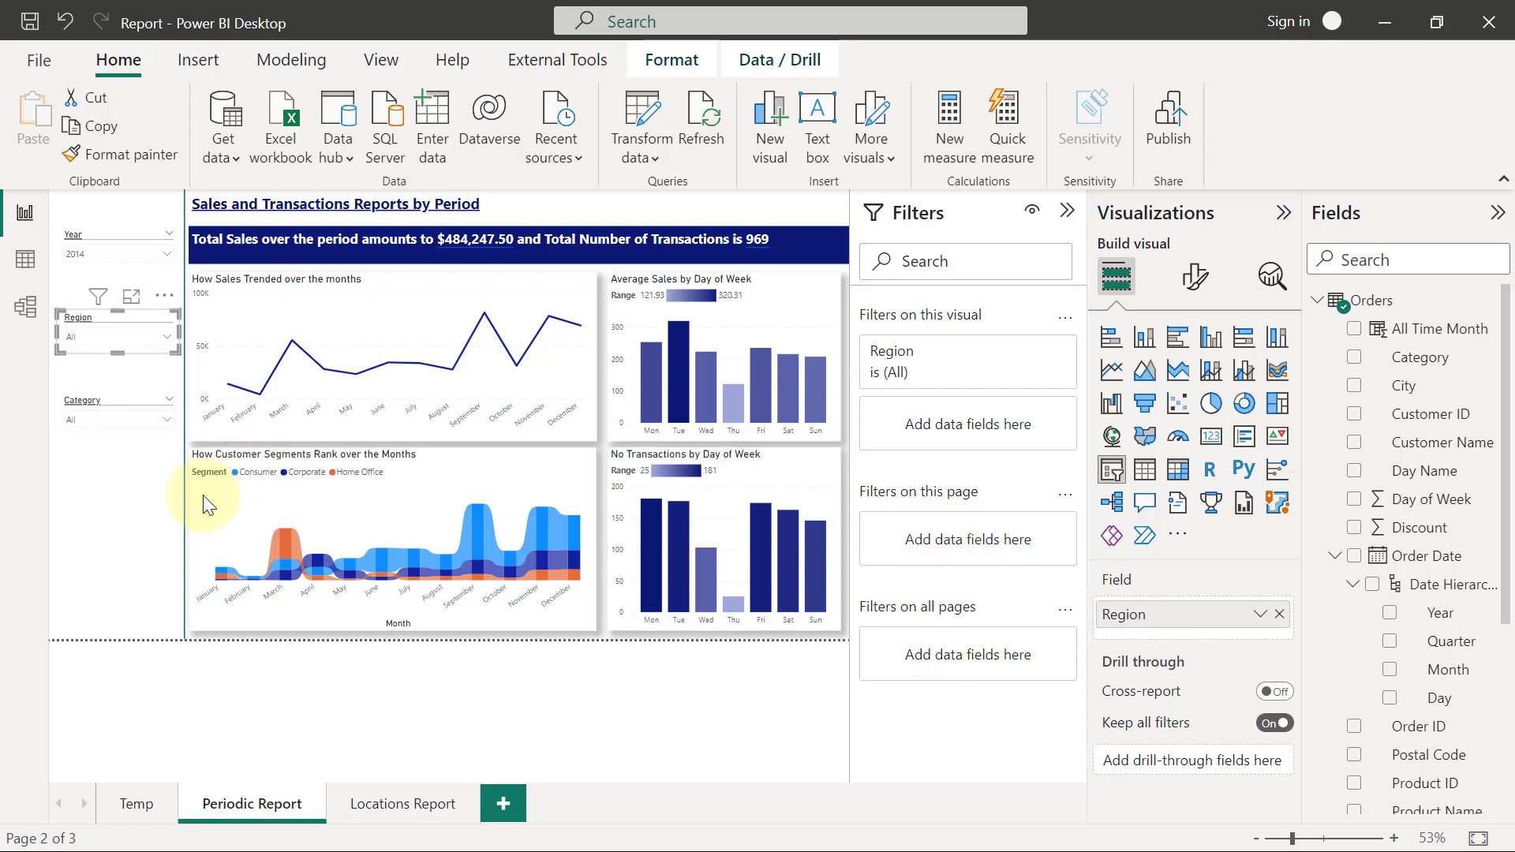
# Step: Add the Region field under 'Filters on this page' as a page-level filter set to All
pyautogui.click(115, 543)
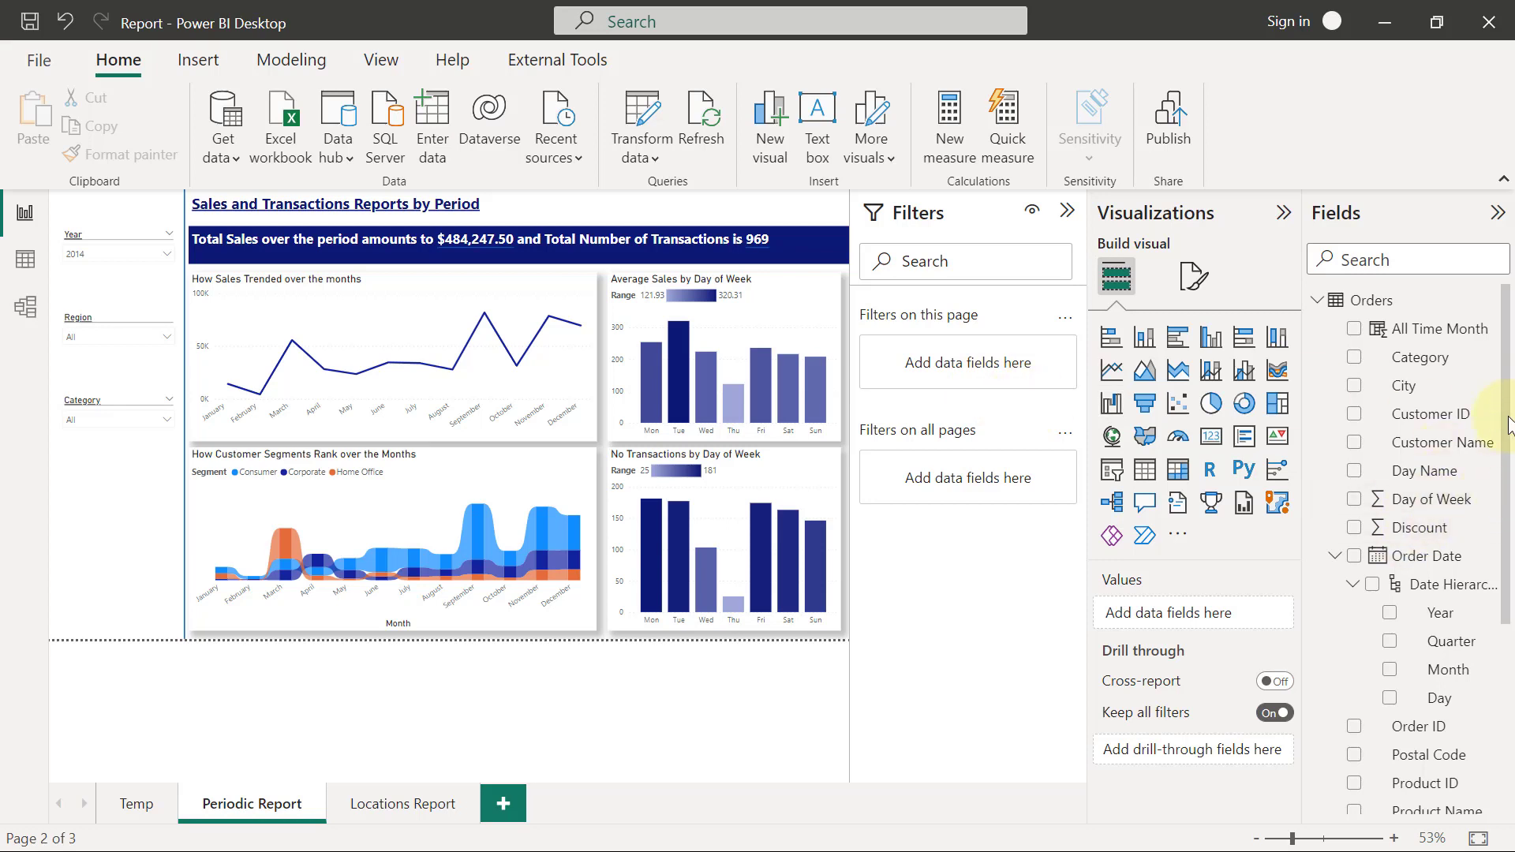
pyautogui.scroll(-3, 1503, 536)
pyautogui.scroll(-2, 1508, 537)
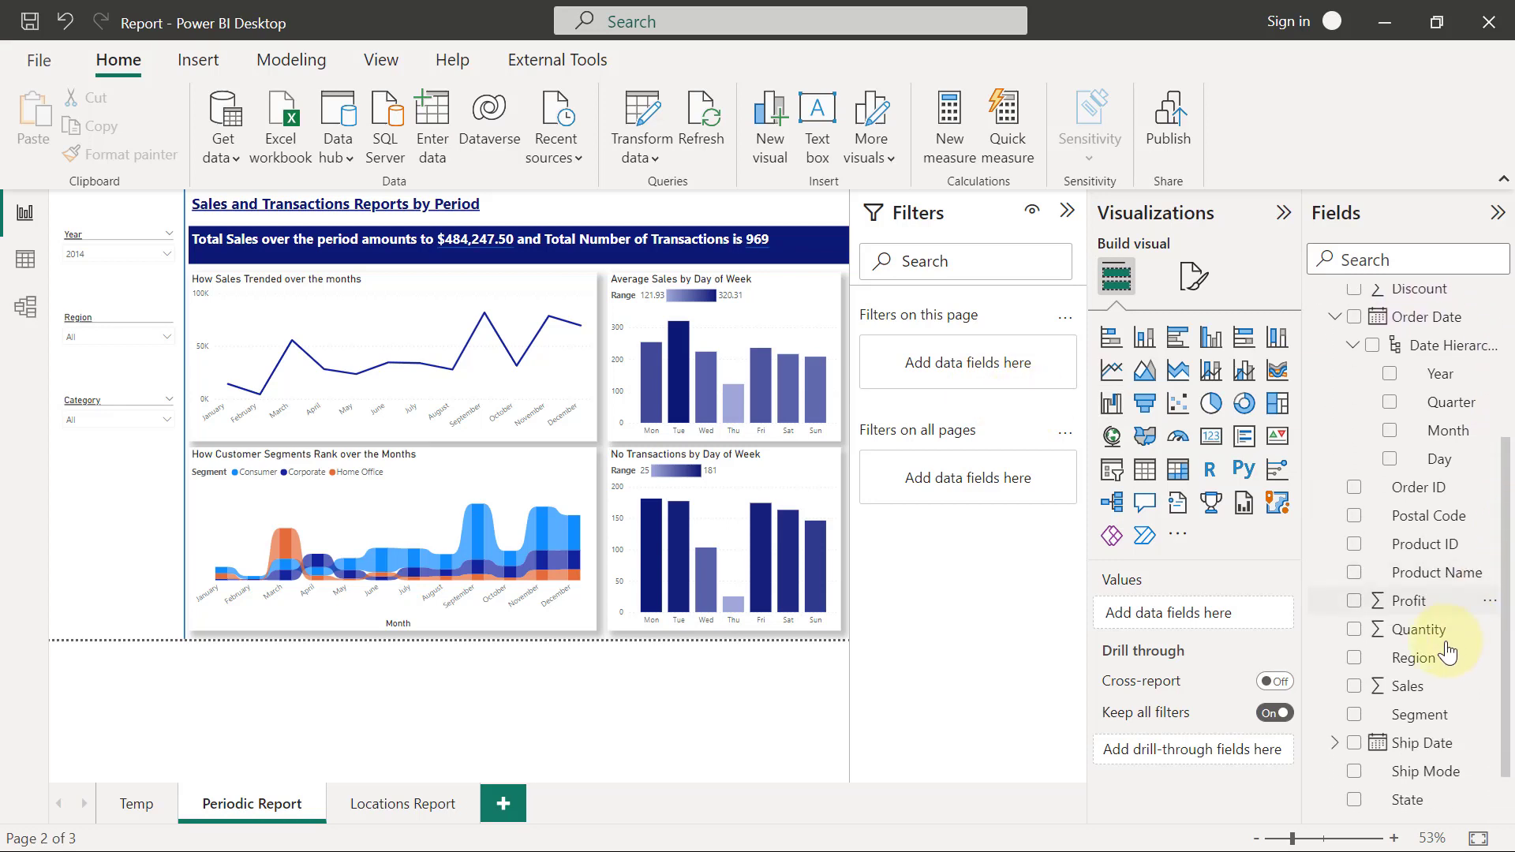
pyautogui.moveTo(1420, 659); pyautogui.dragTo(982, 374)
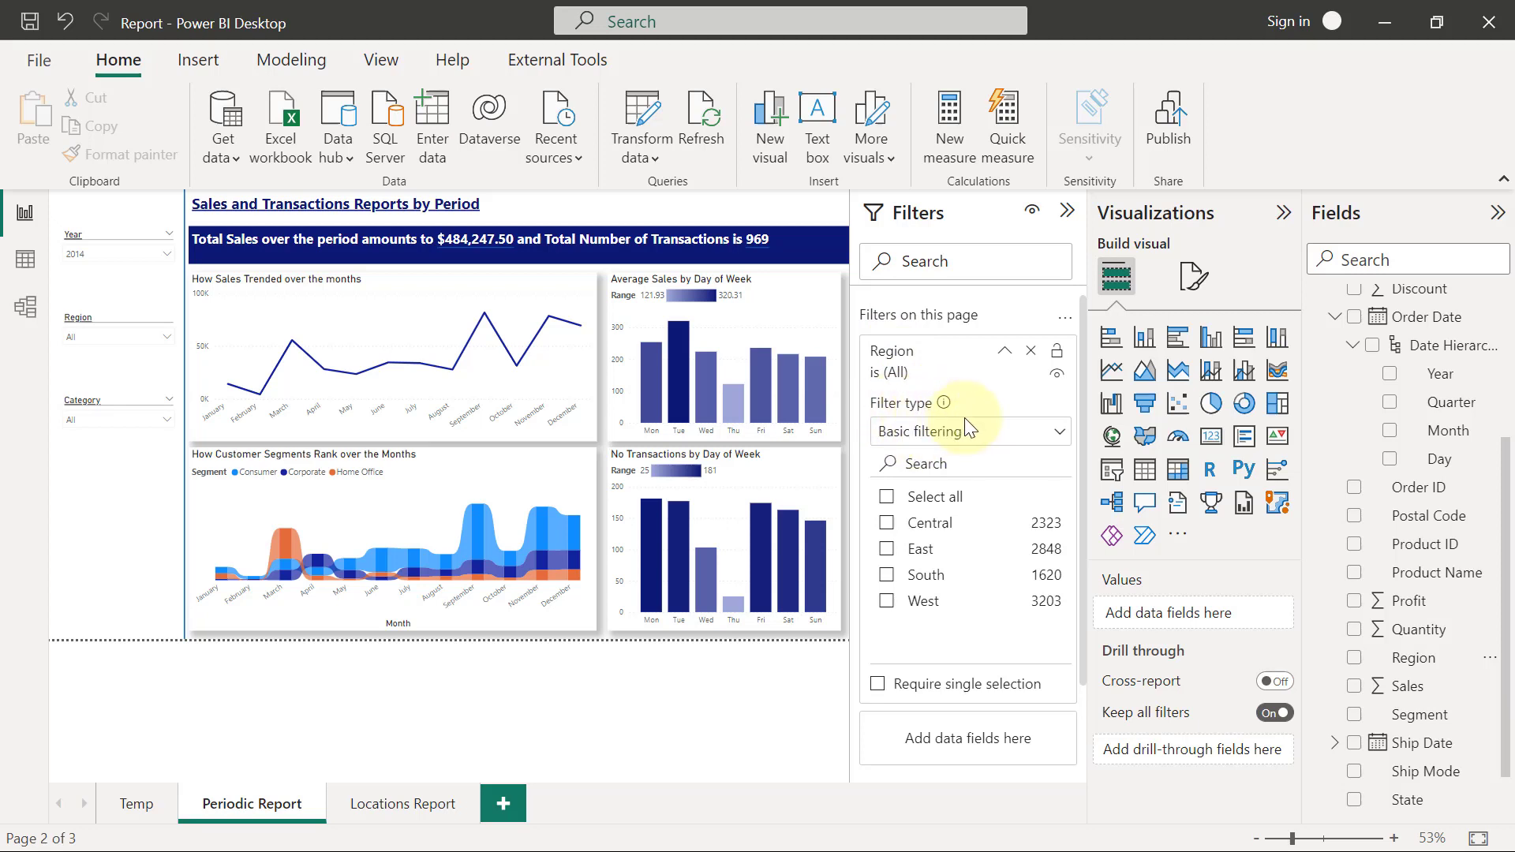
pyautogui.click(1056, 442)
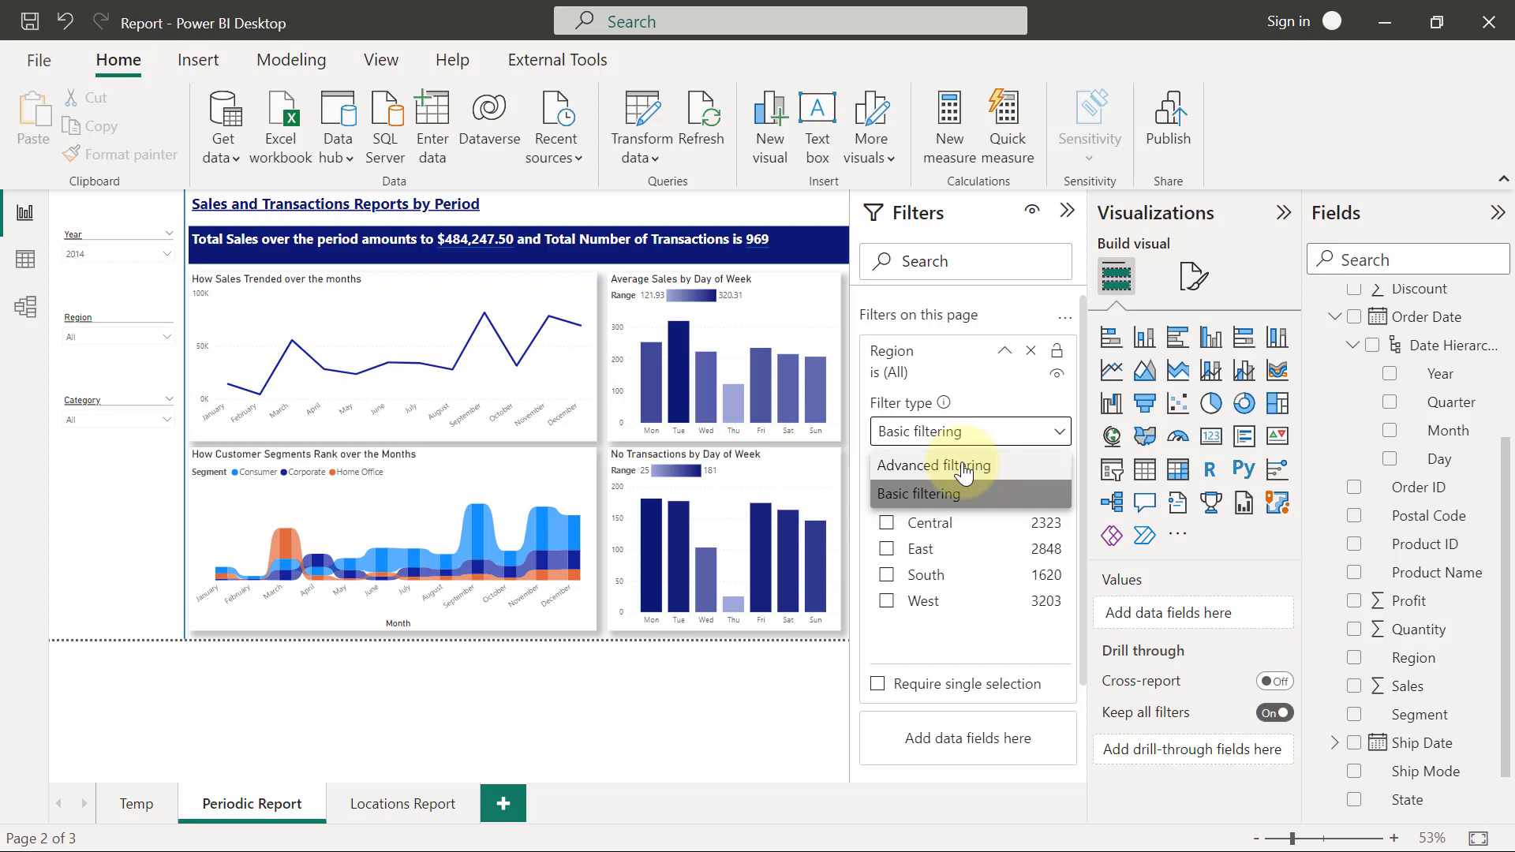
pyautogui.click(964, 467)
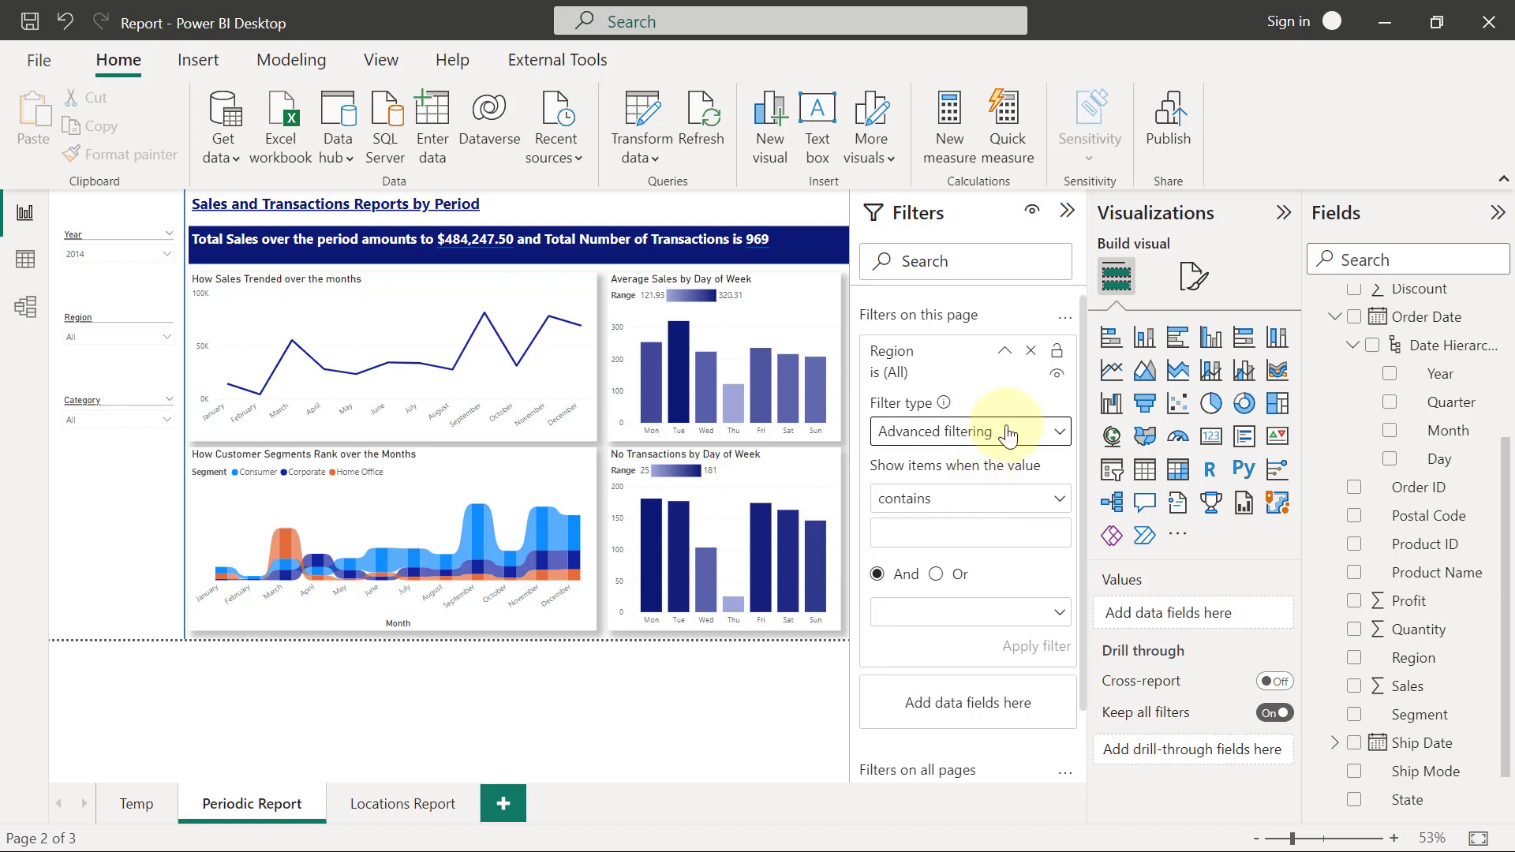
pyautogui.click(1047, 441)
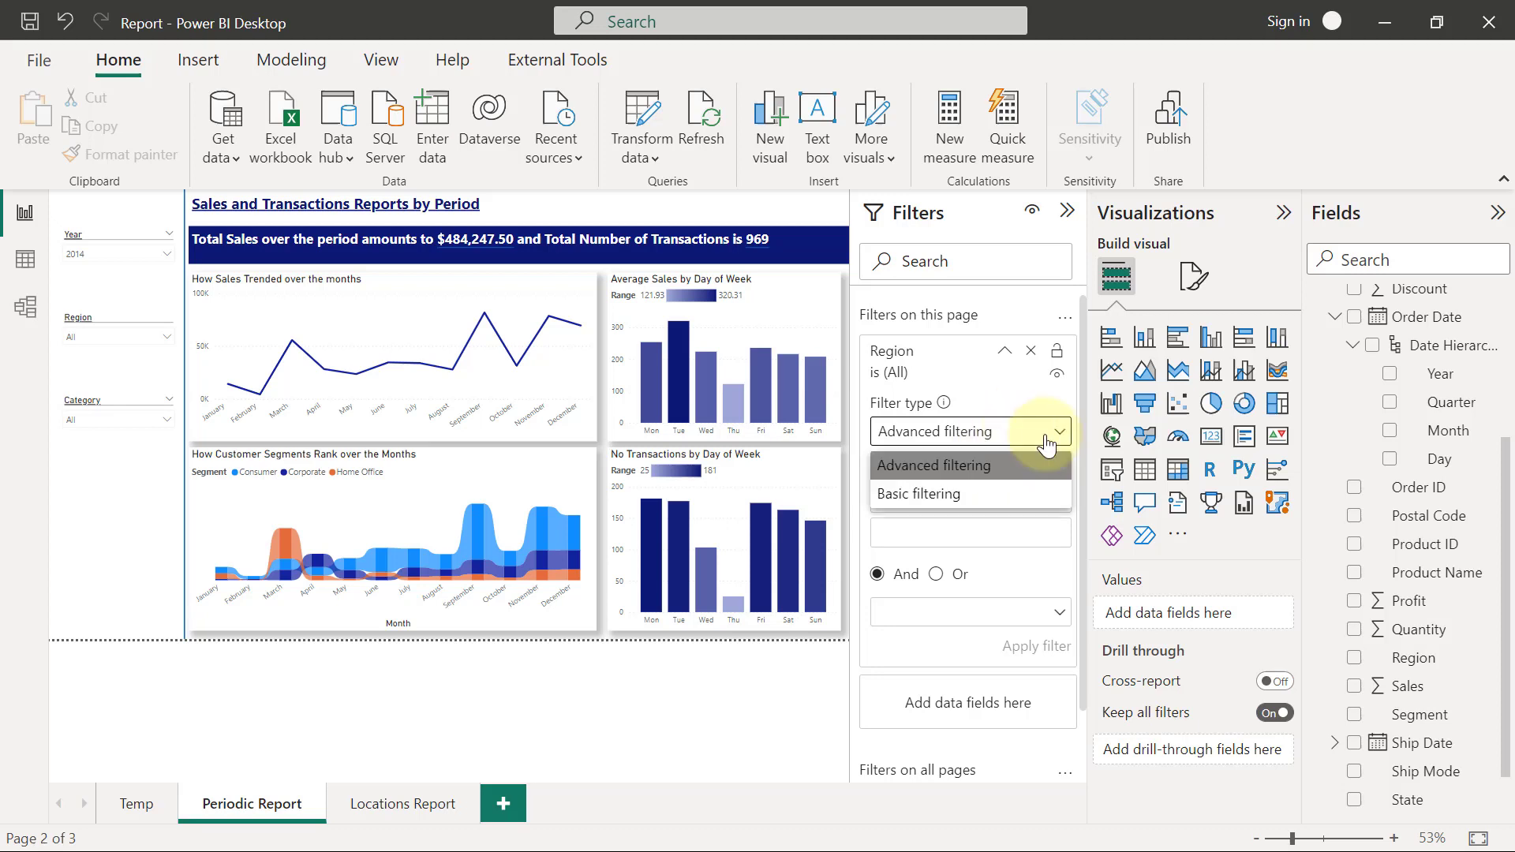
pyautogui.click(939, 496)
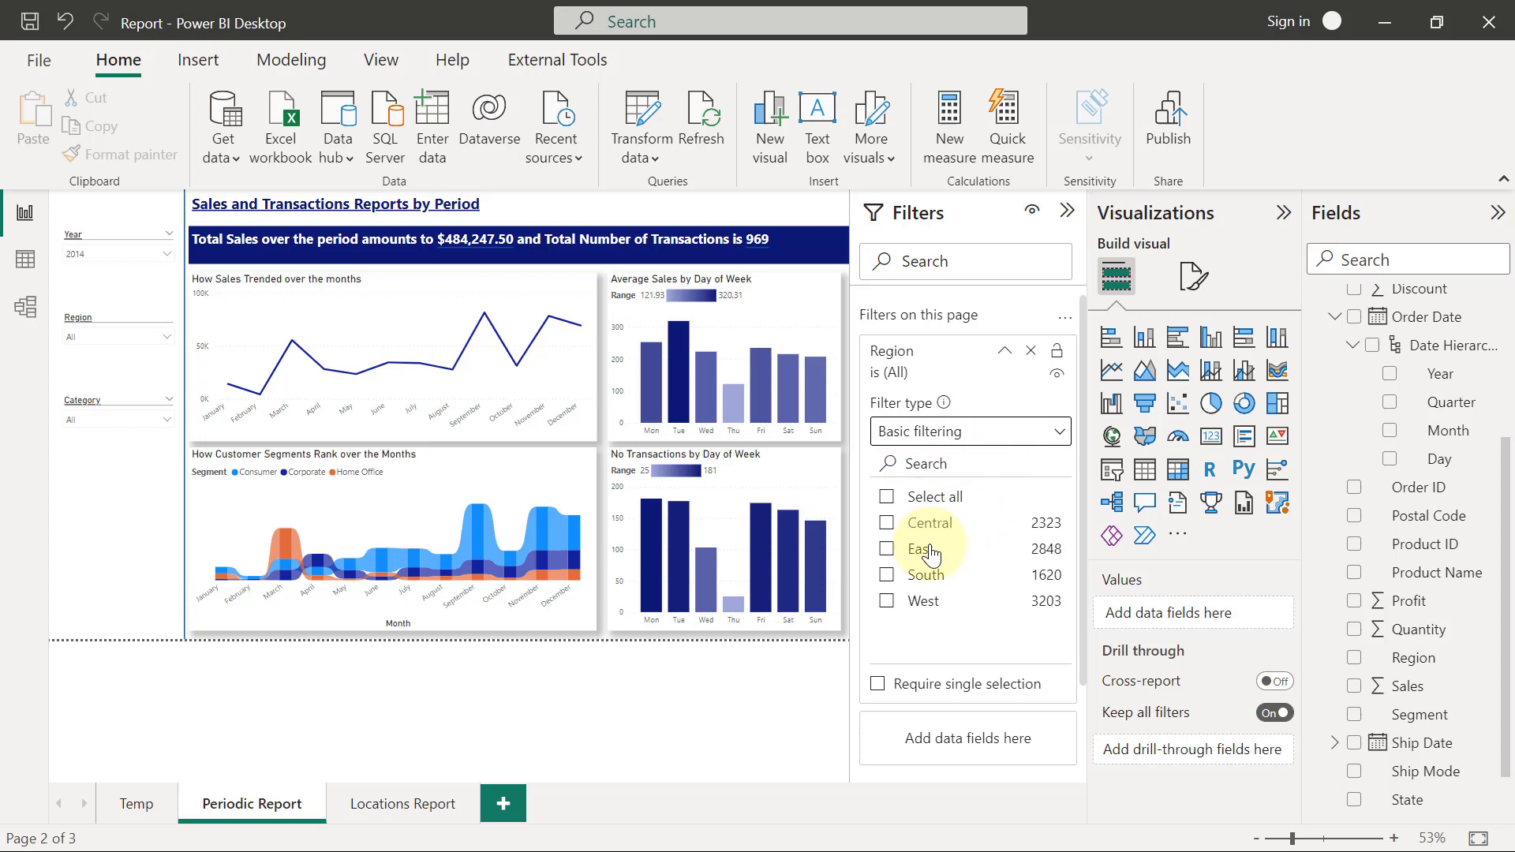
# Step: Filter the page to South, check the Region slicer, then remove the Region page filter
pyautogui.click(890, 576)
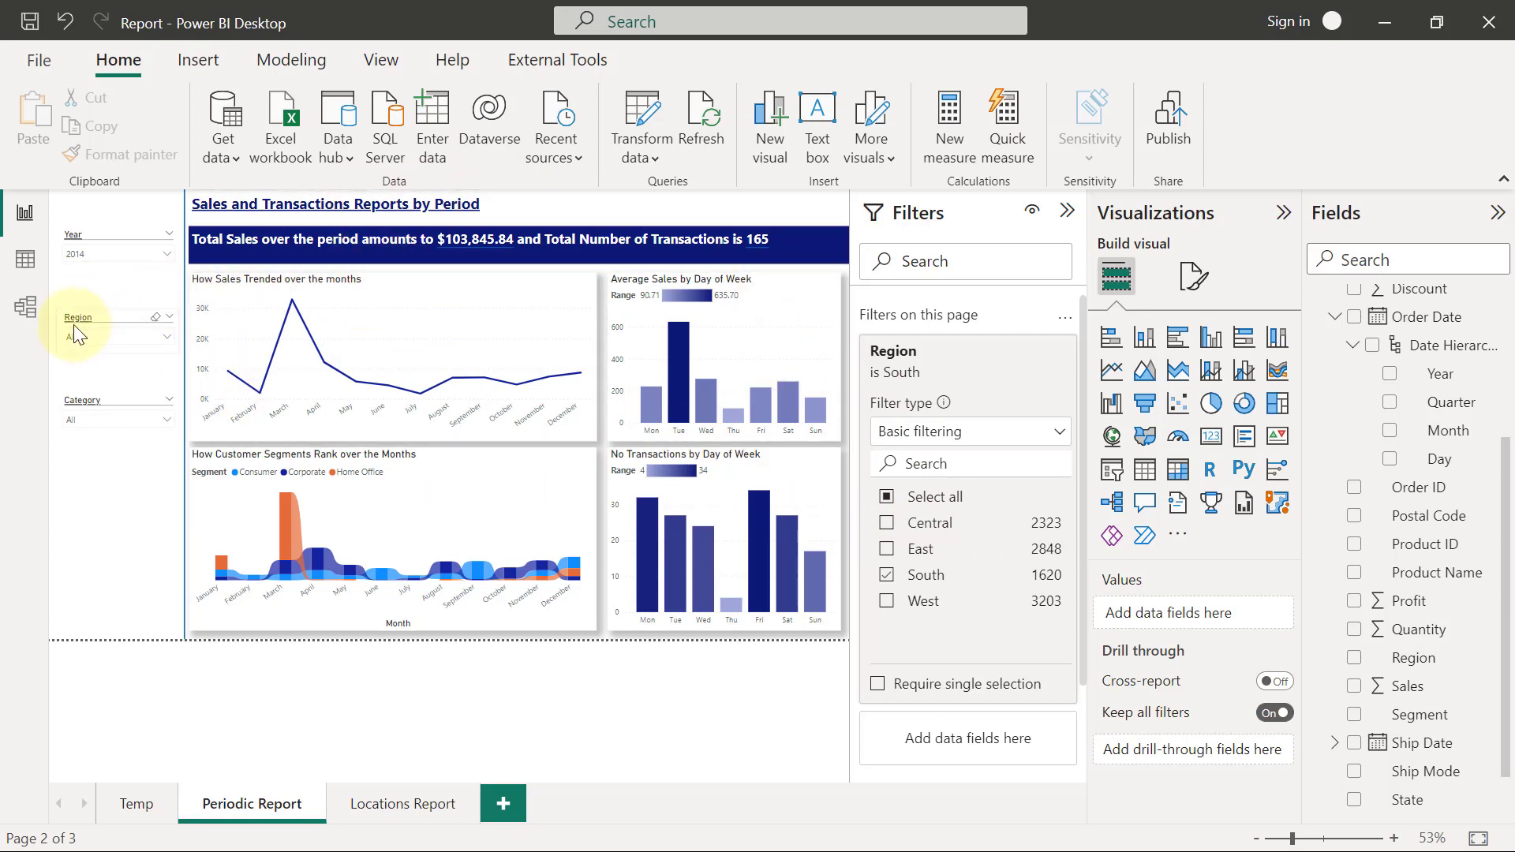
pyautogui.click(156, 340)
pyautogui.click(154, 336)
pyautogui.moveTo(1032, 362)
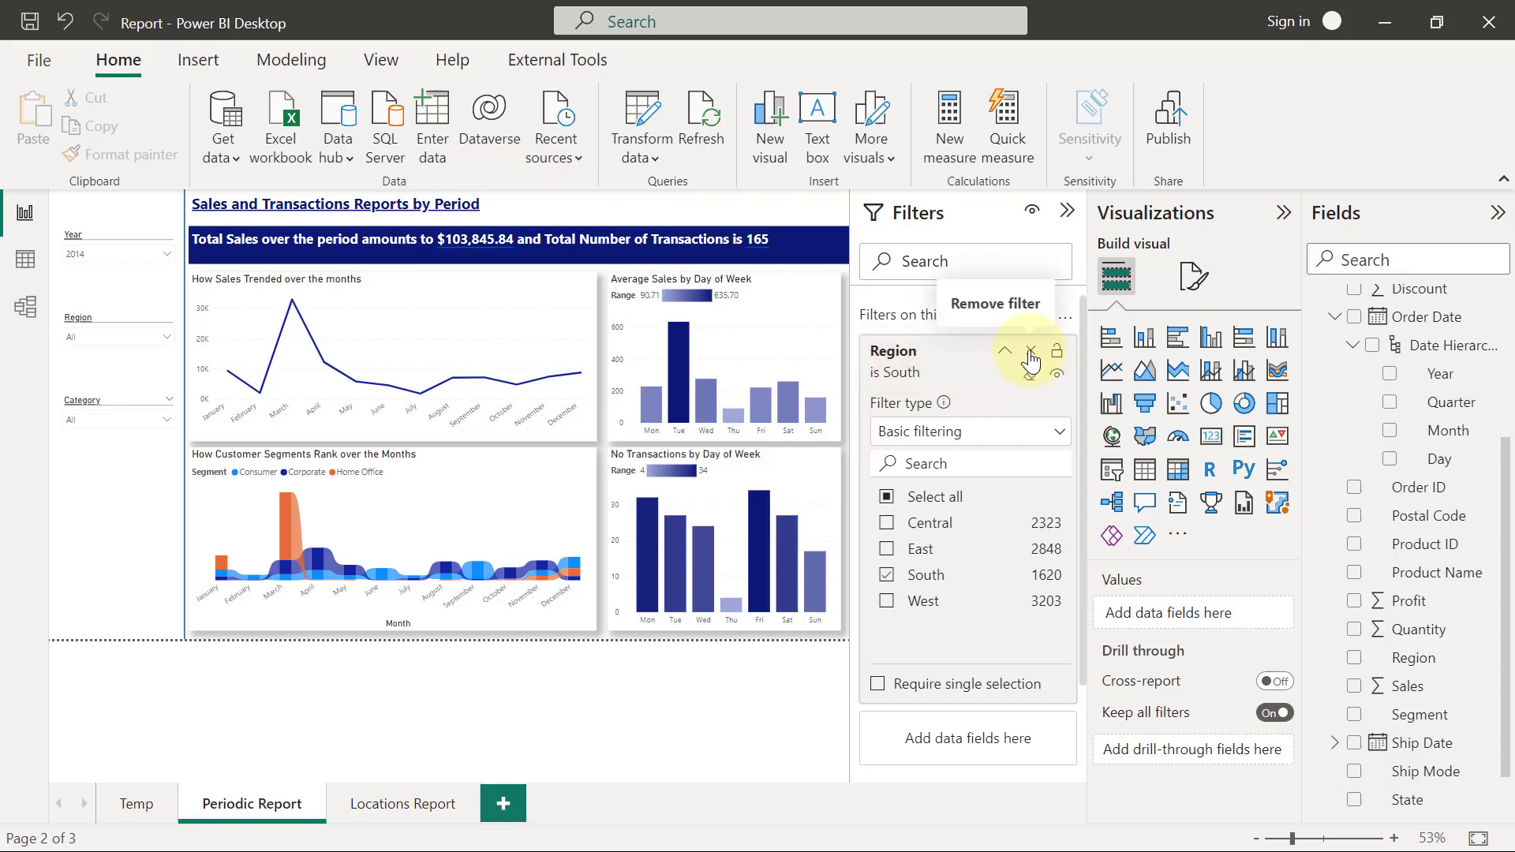
pyautogui.click(1029, 353)
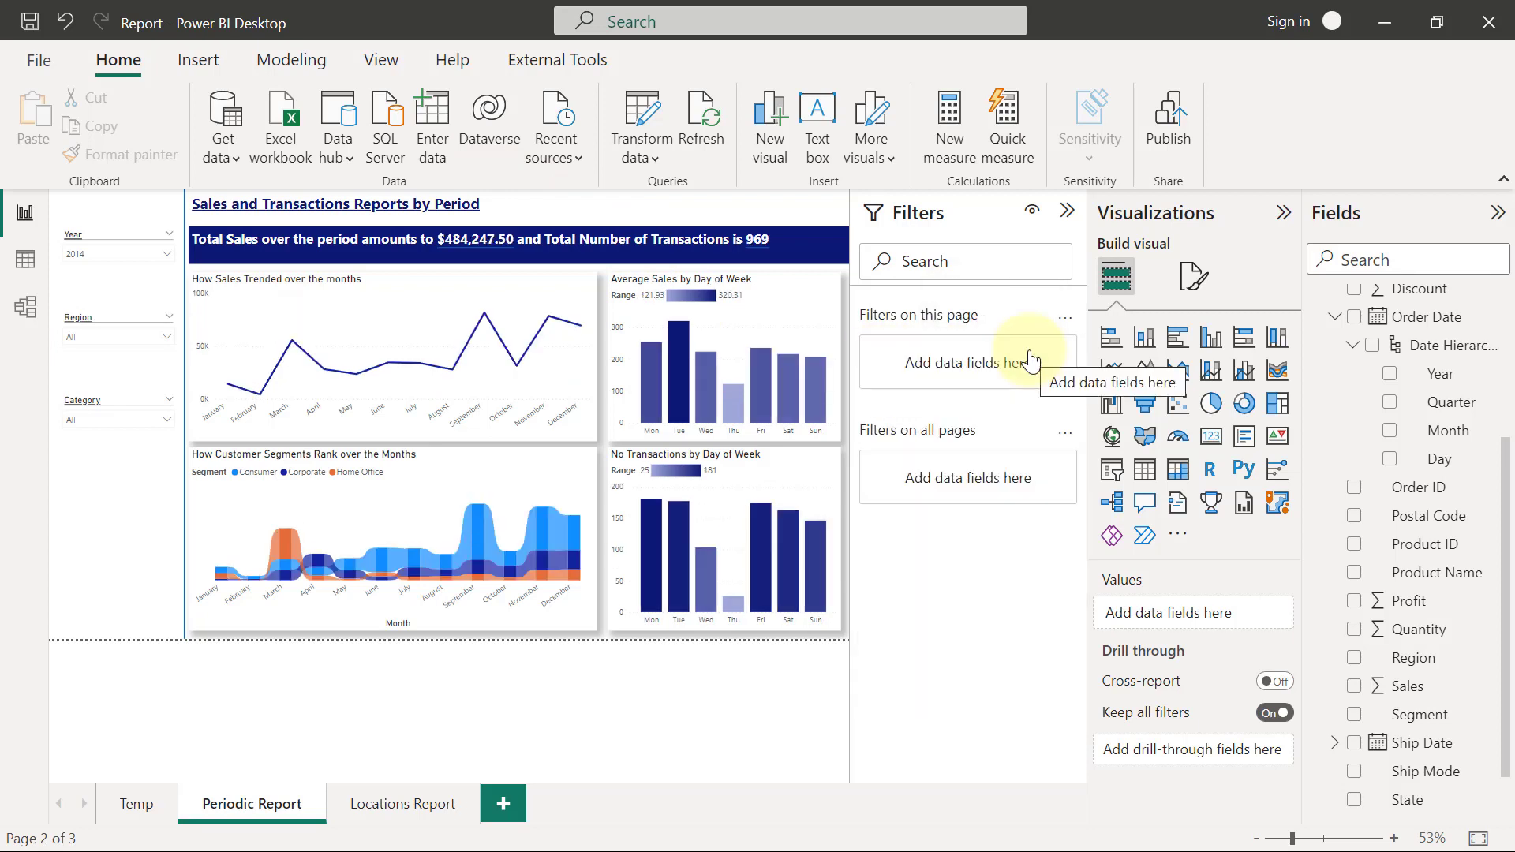
# Step: Go to the Locations Report page and select the Sum of Sales by State bar chart
pyautogui.click(382, 808)
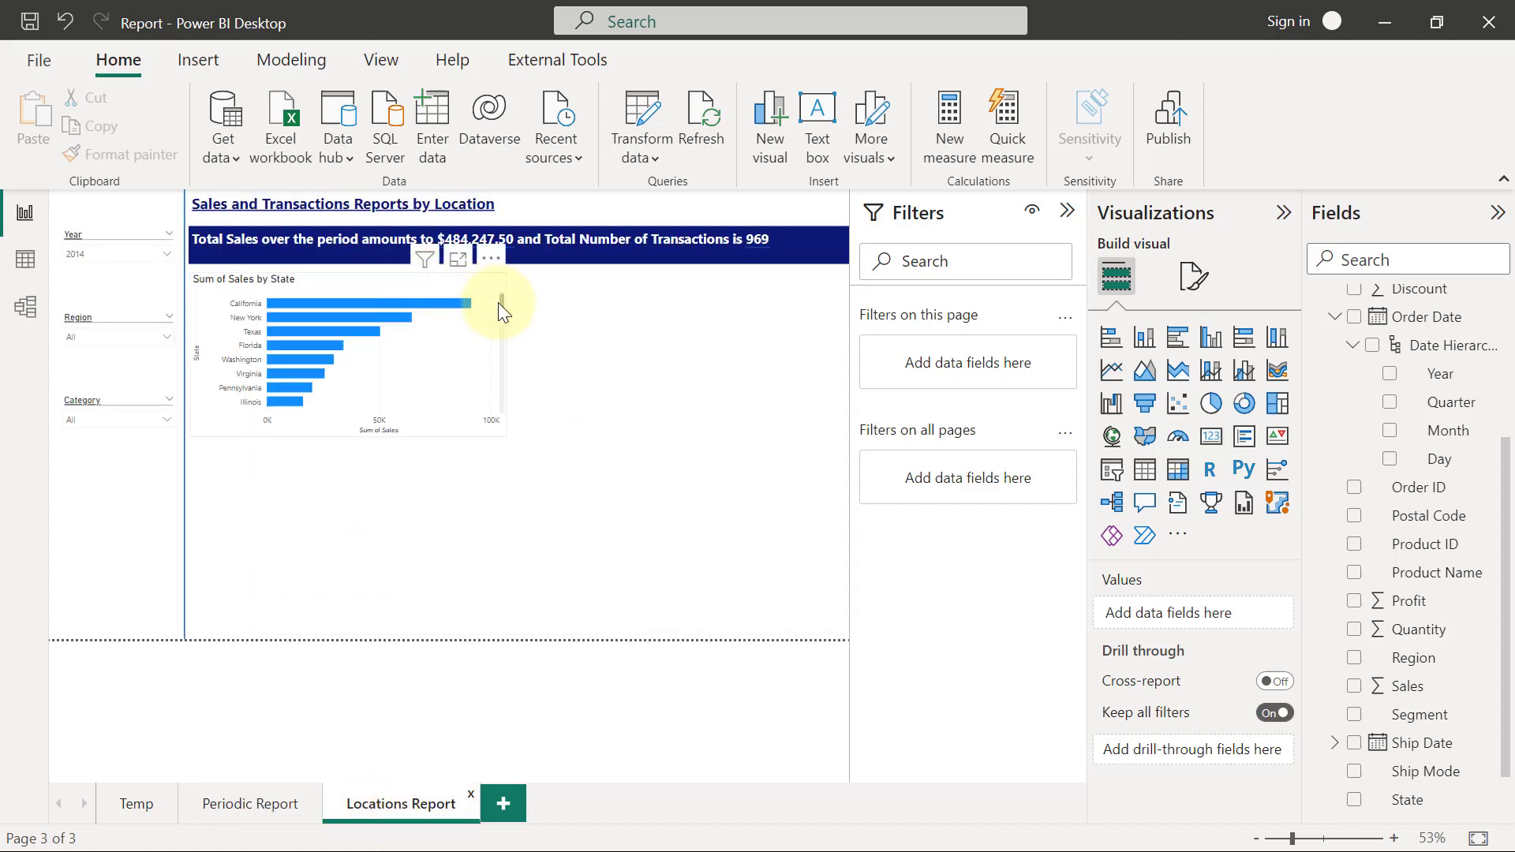
pyautogui.click(501, 301)
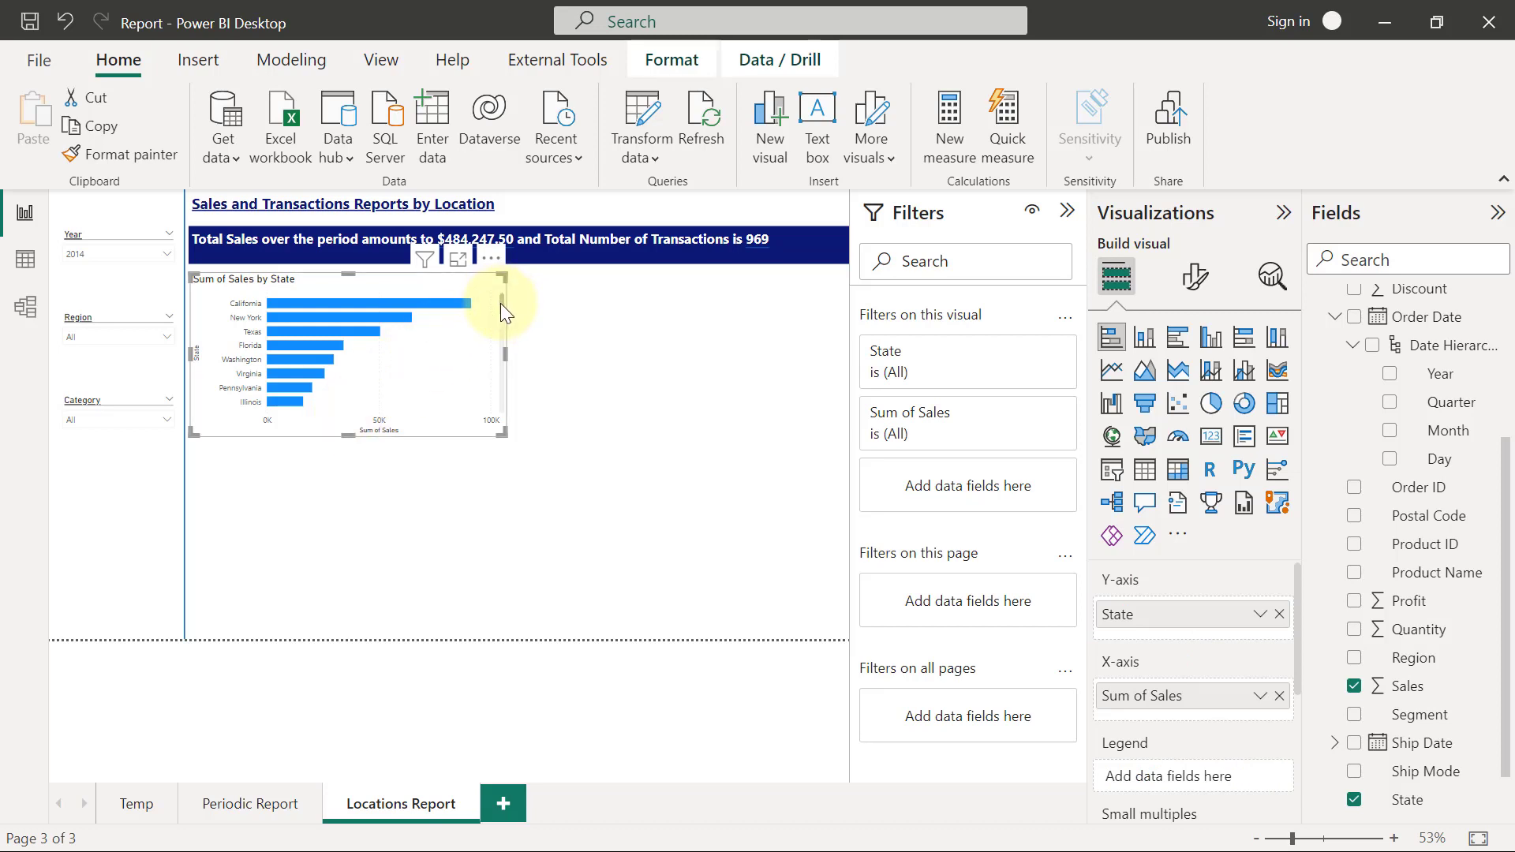
pyautogui.moveTo(500, 303)
pyautogui.mouseDown()
pyautogui.moveTo(497, 387)
pyautogui.moveTo(501, 288)
pyautogui.mouseUp()
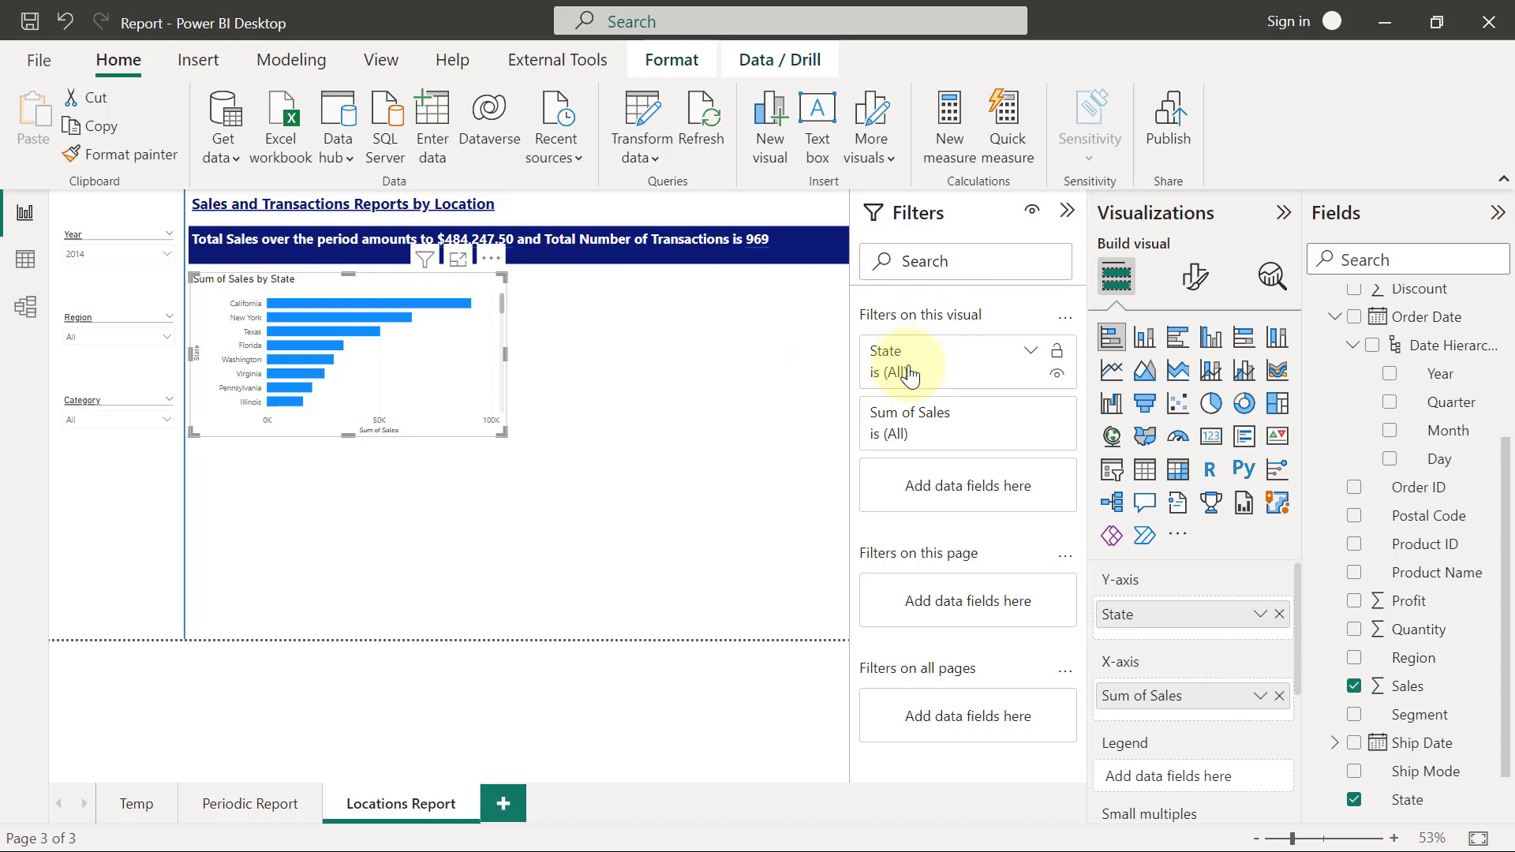
# Step: Expand the chart's State filter, test a few states, then reselect all states
pyautogui.click(1030, 353)
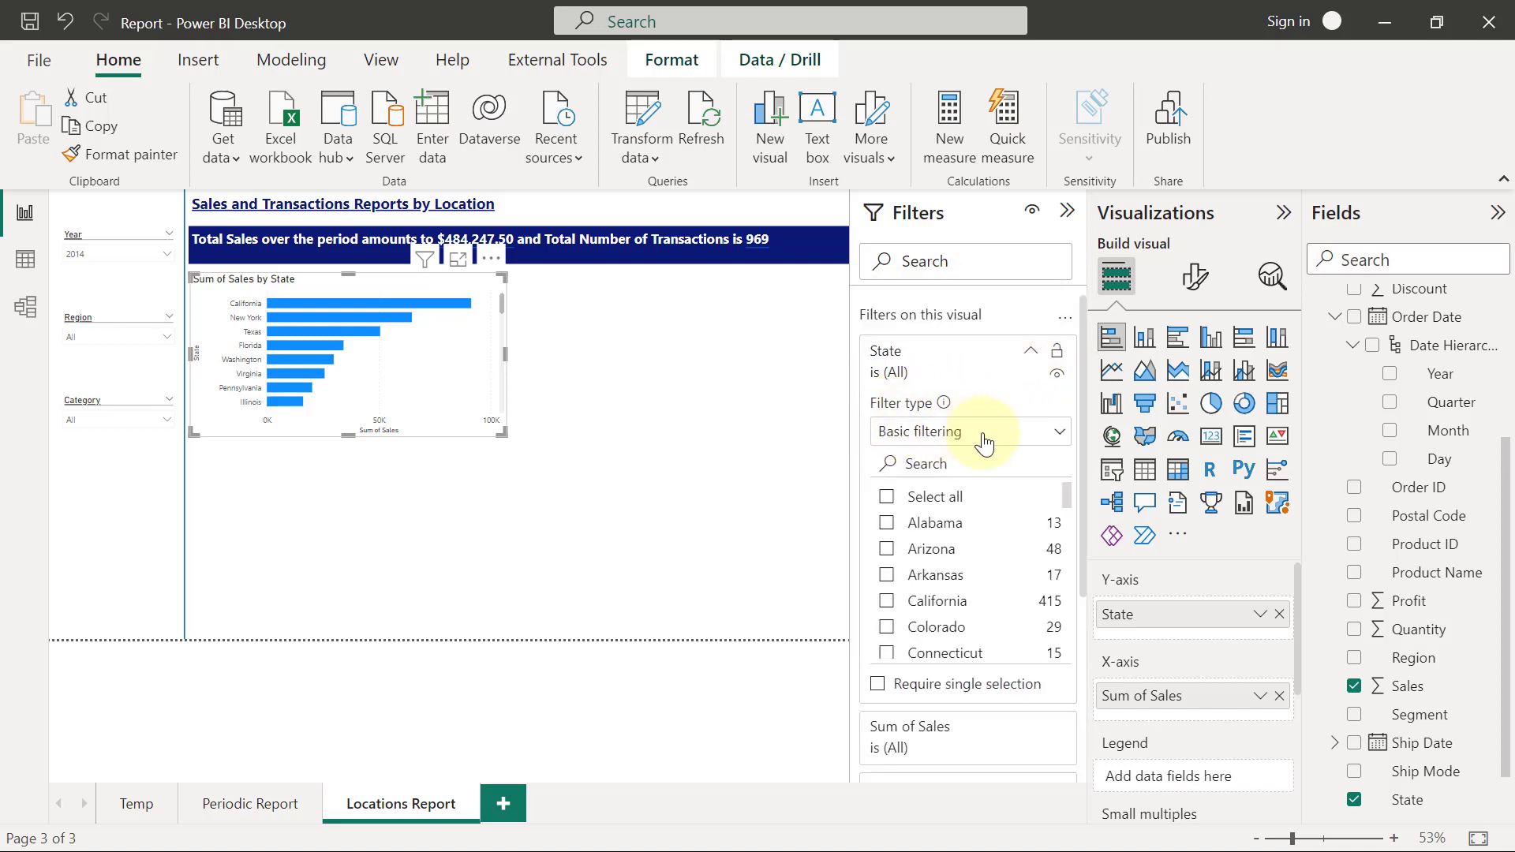
pyautogui.click(887, 524)
pyautogui.click(887, 550)
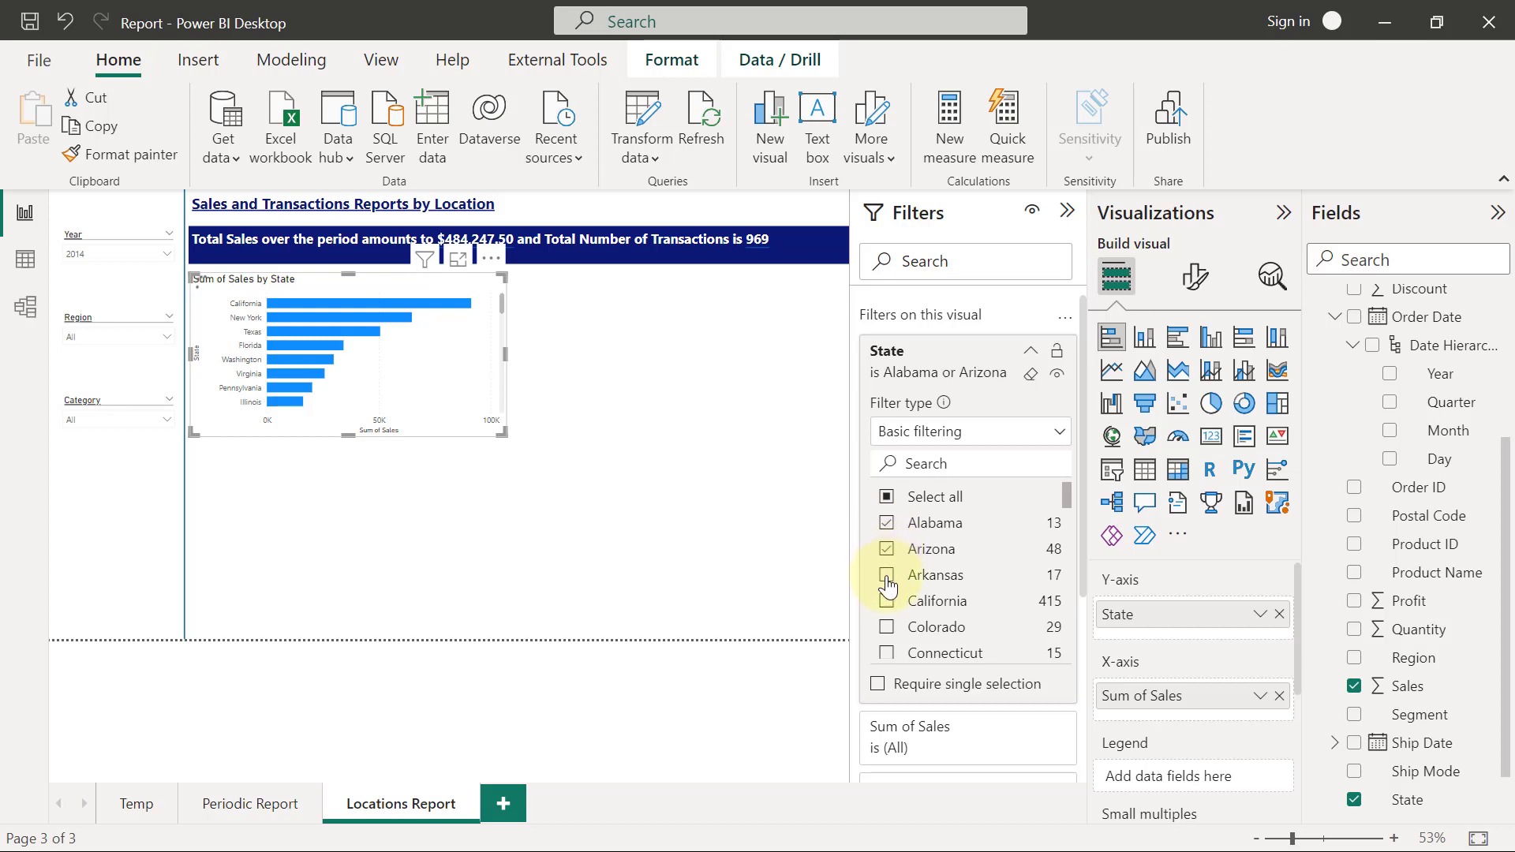
pyautogui.click(887, 582)
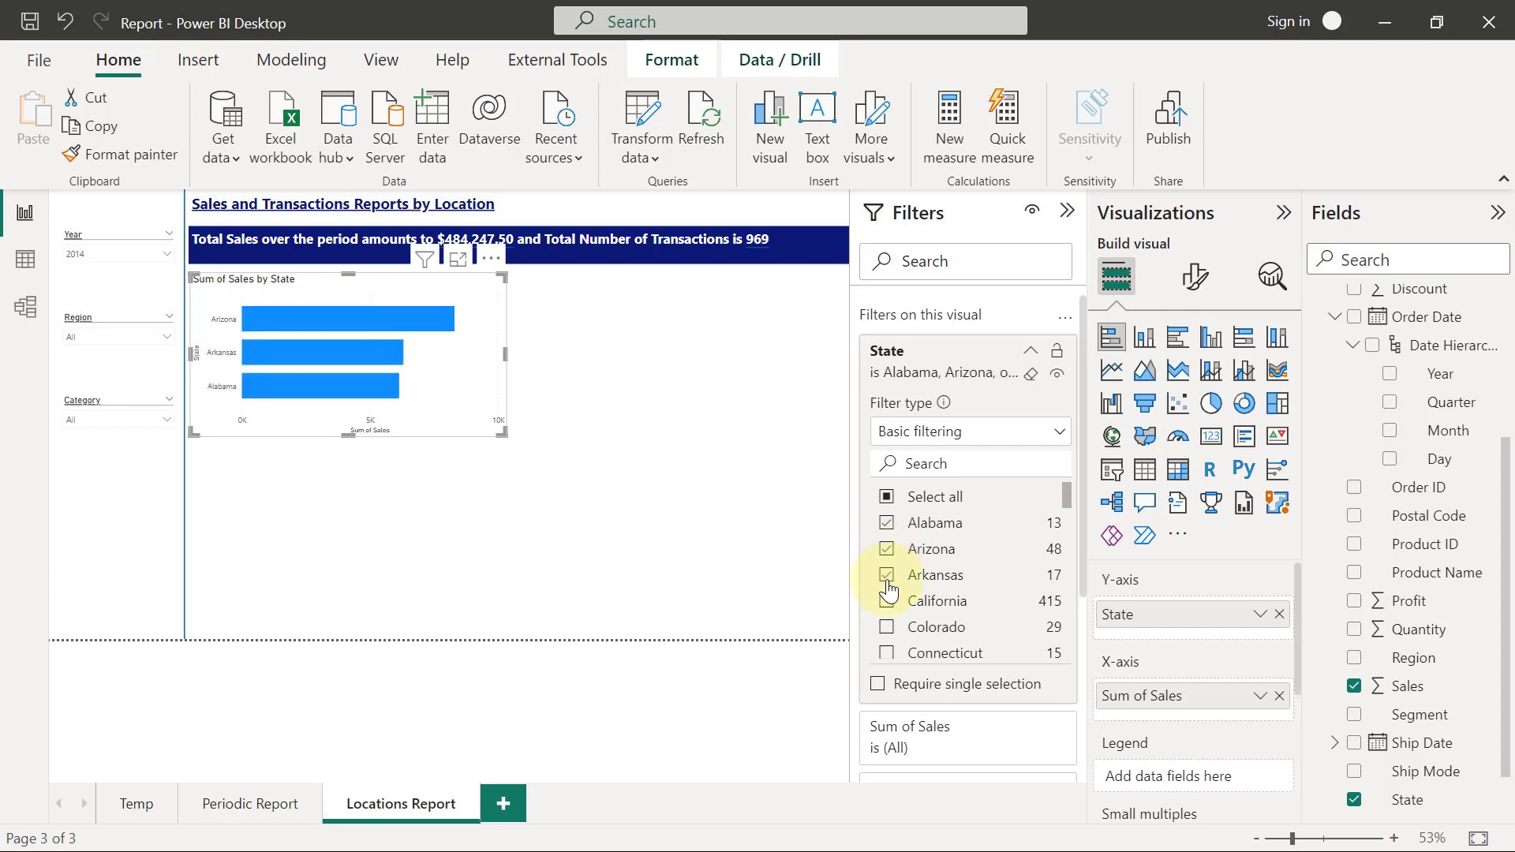
pyautogui.click(887, 583)
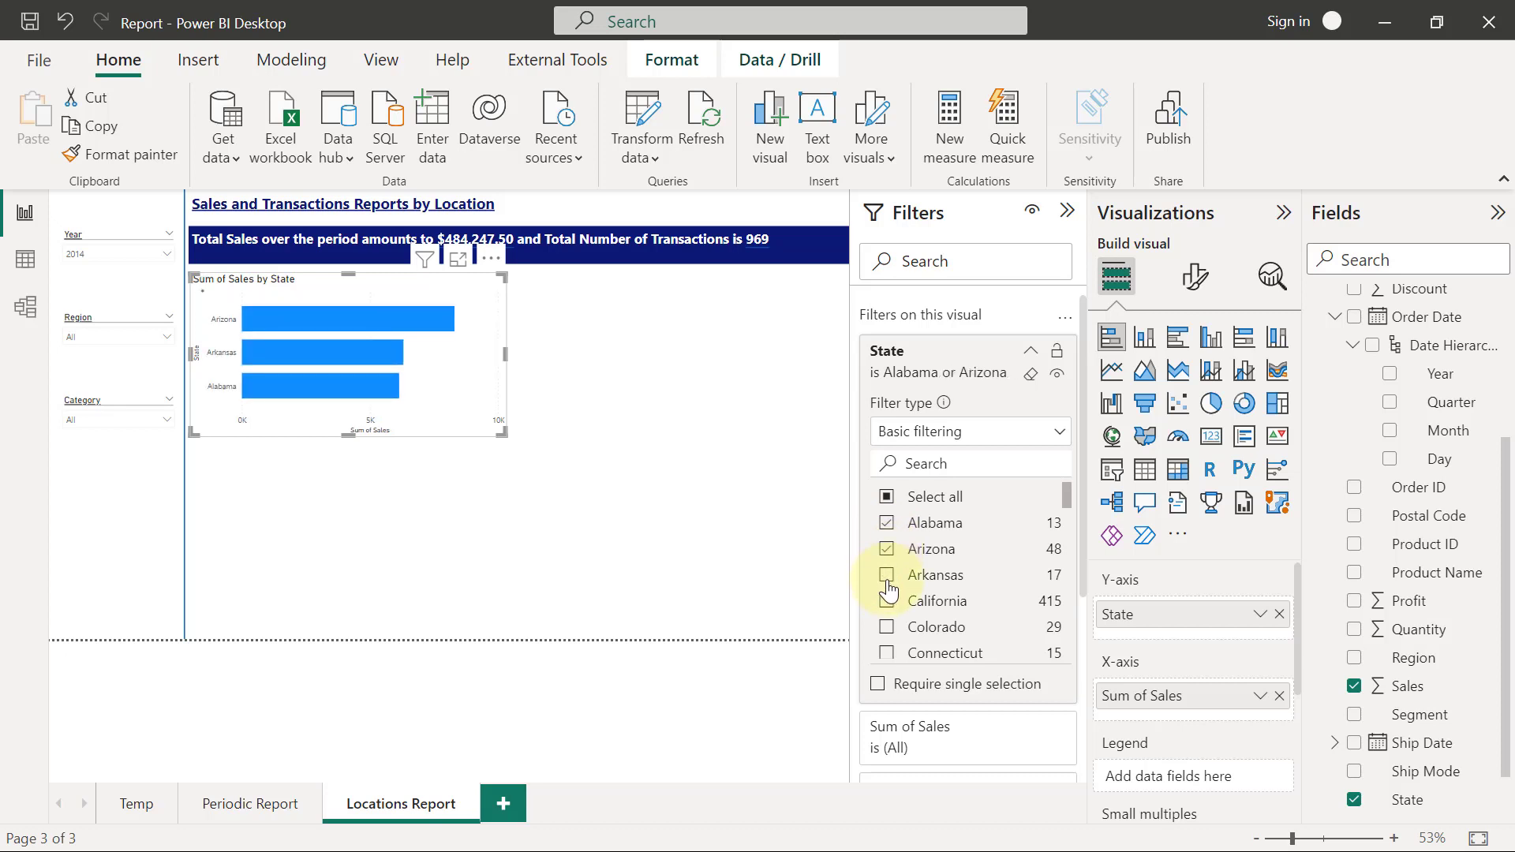
pyautogui.click(887, 497)
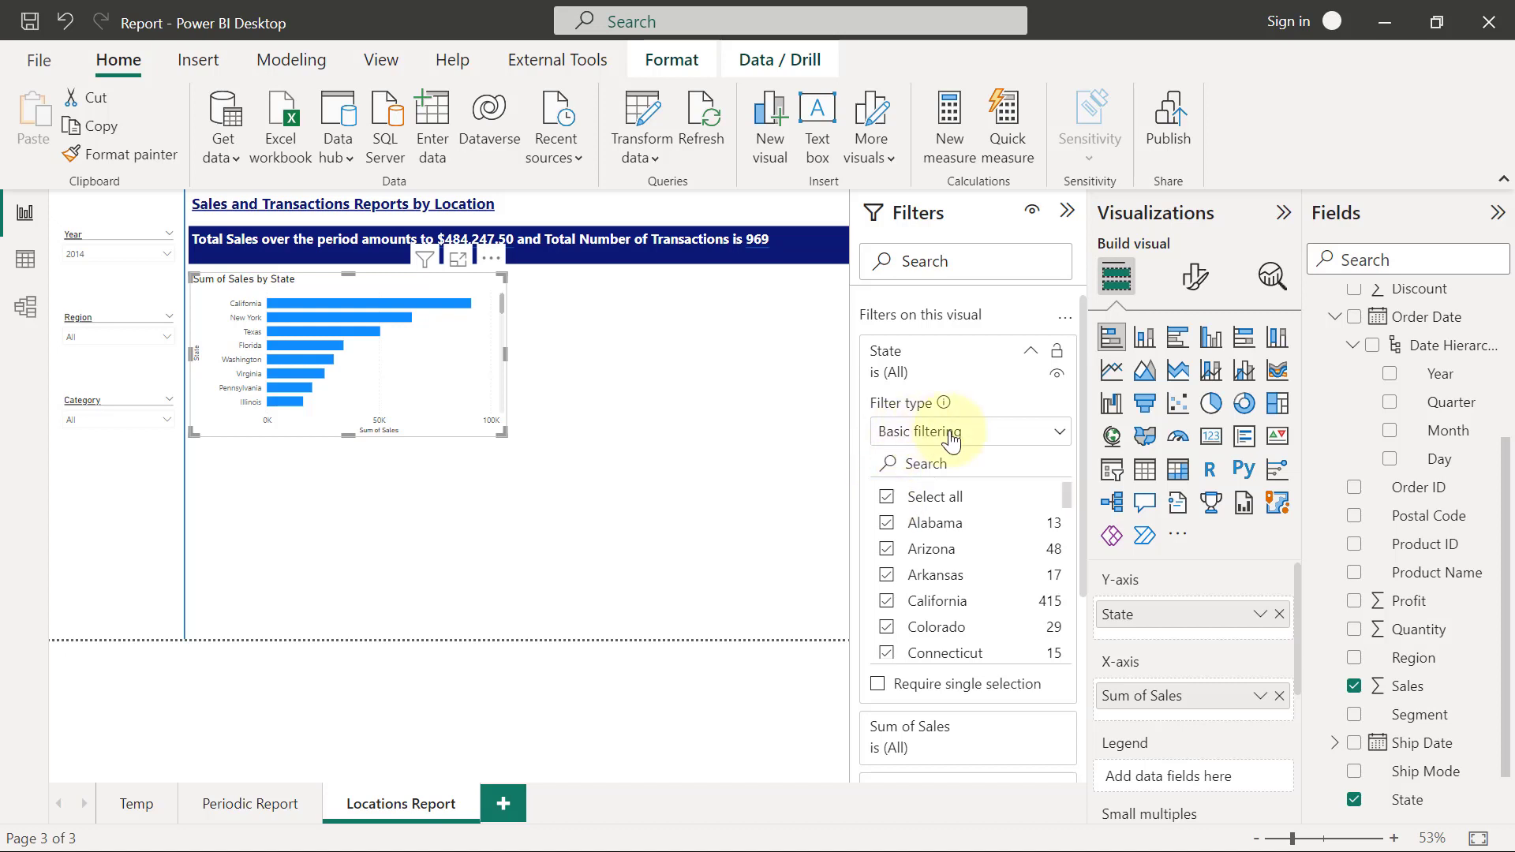
# Step: Change the State filter type to Top N with Top 10 items
pyautogui.click(1051, 441)
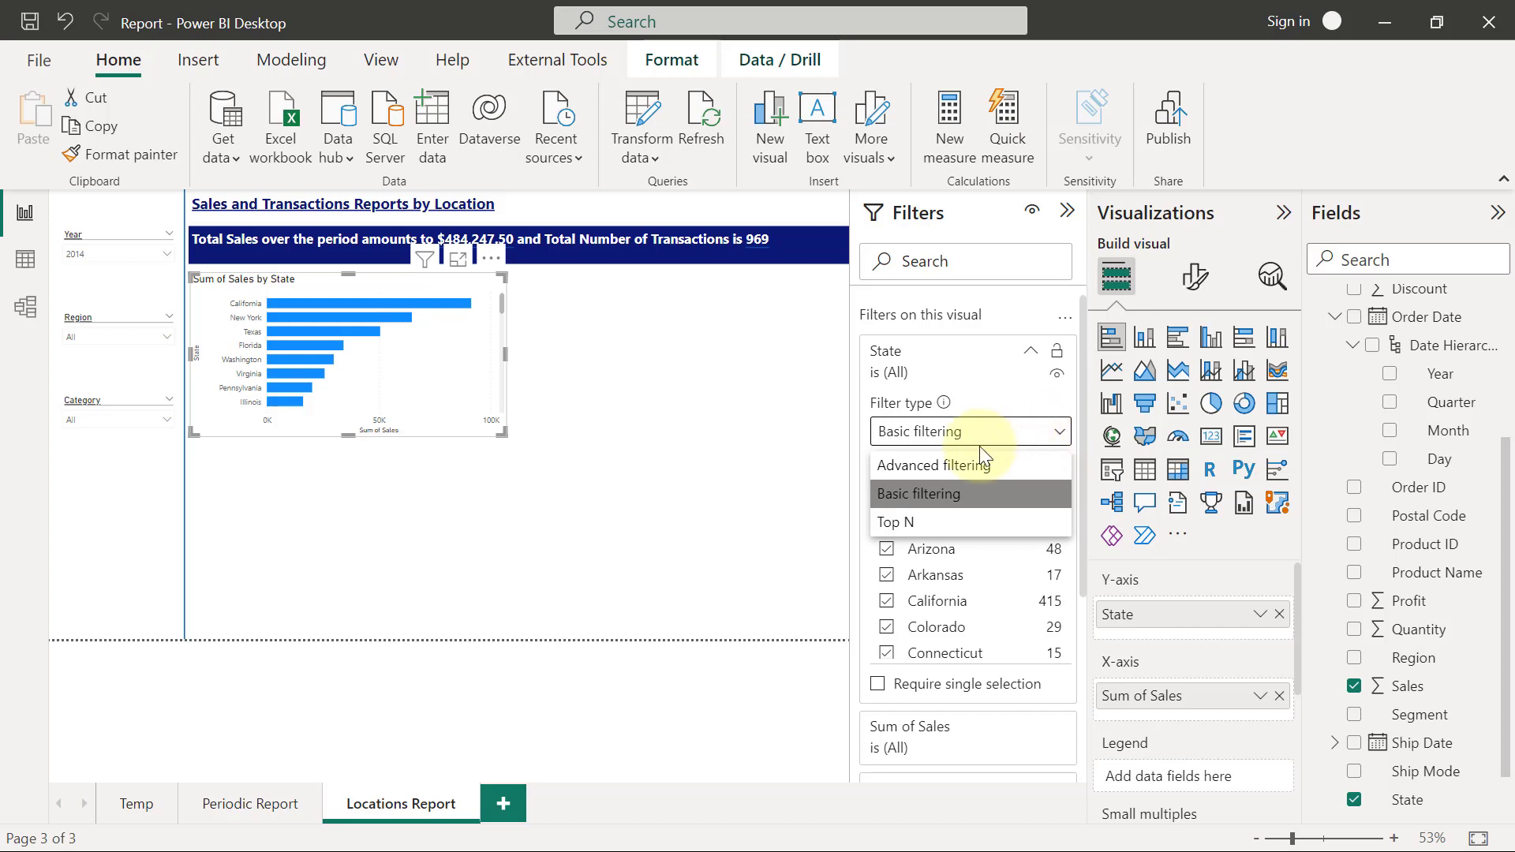
pyautogui.click(919, 533)
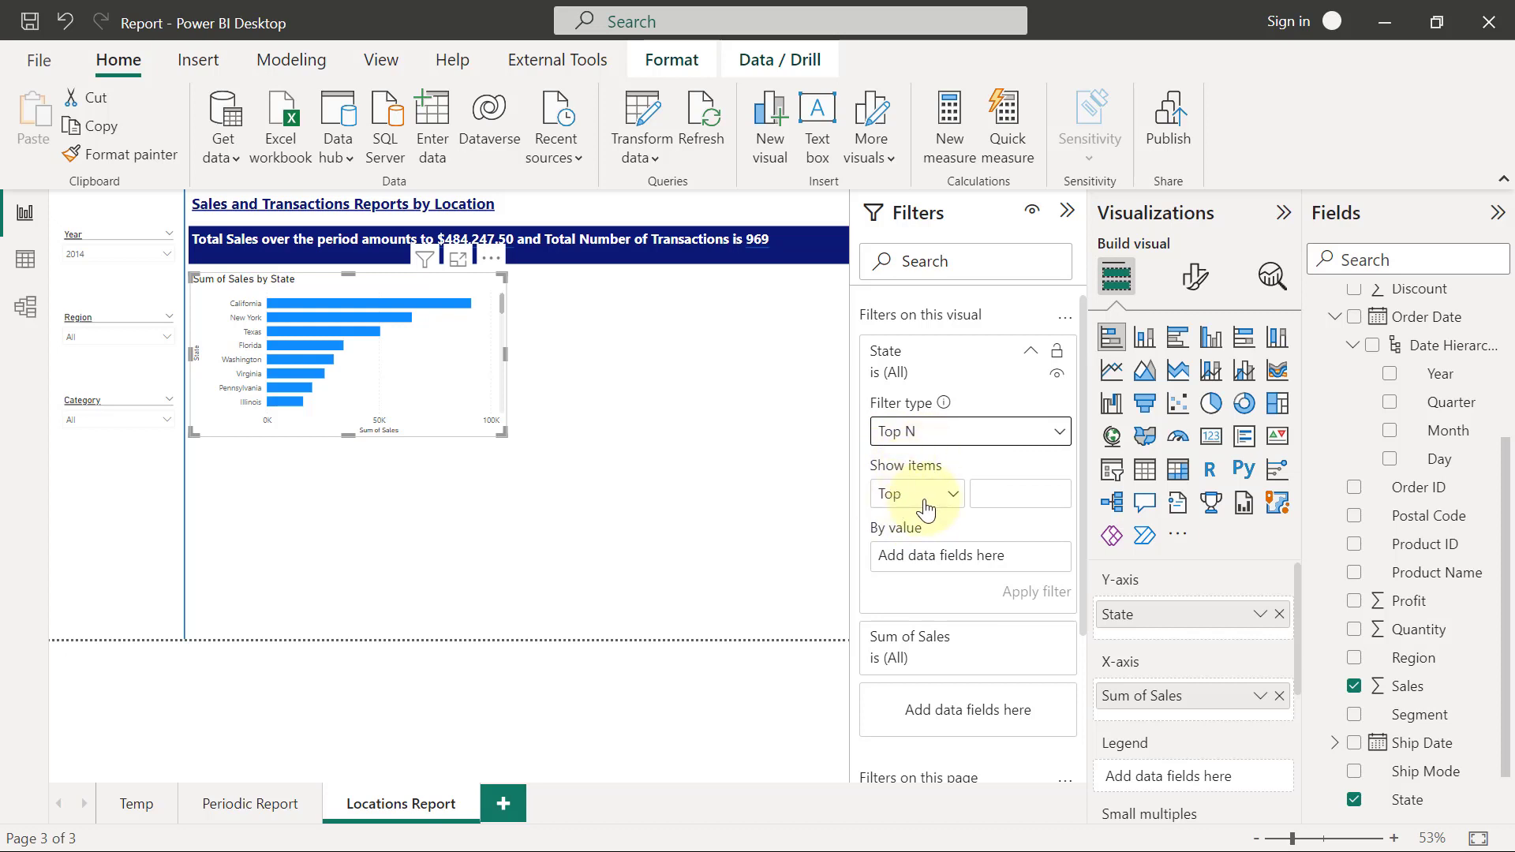
pyautogui.click(996, 491)
pyautogui.write('10')
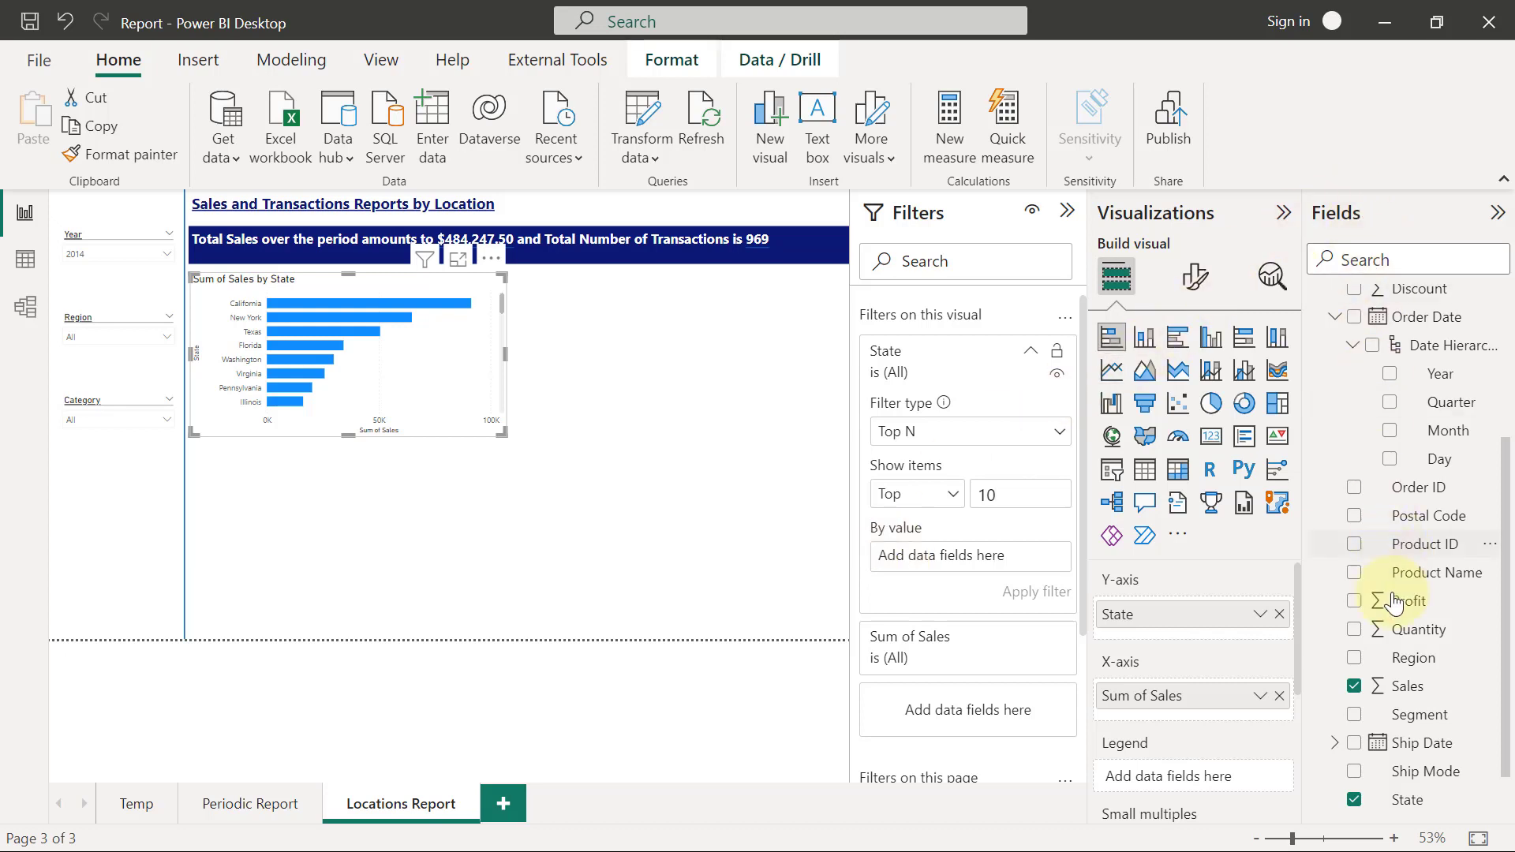
# Step: Rank the top 10 states by Sales and apply the filter
pyautogui.moveTo(1412, 700); pyautogui.dragTo(987, 560)
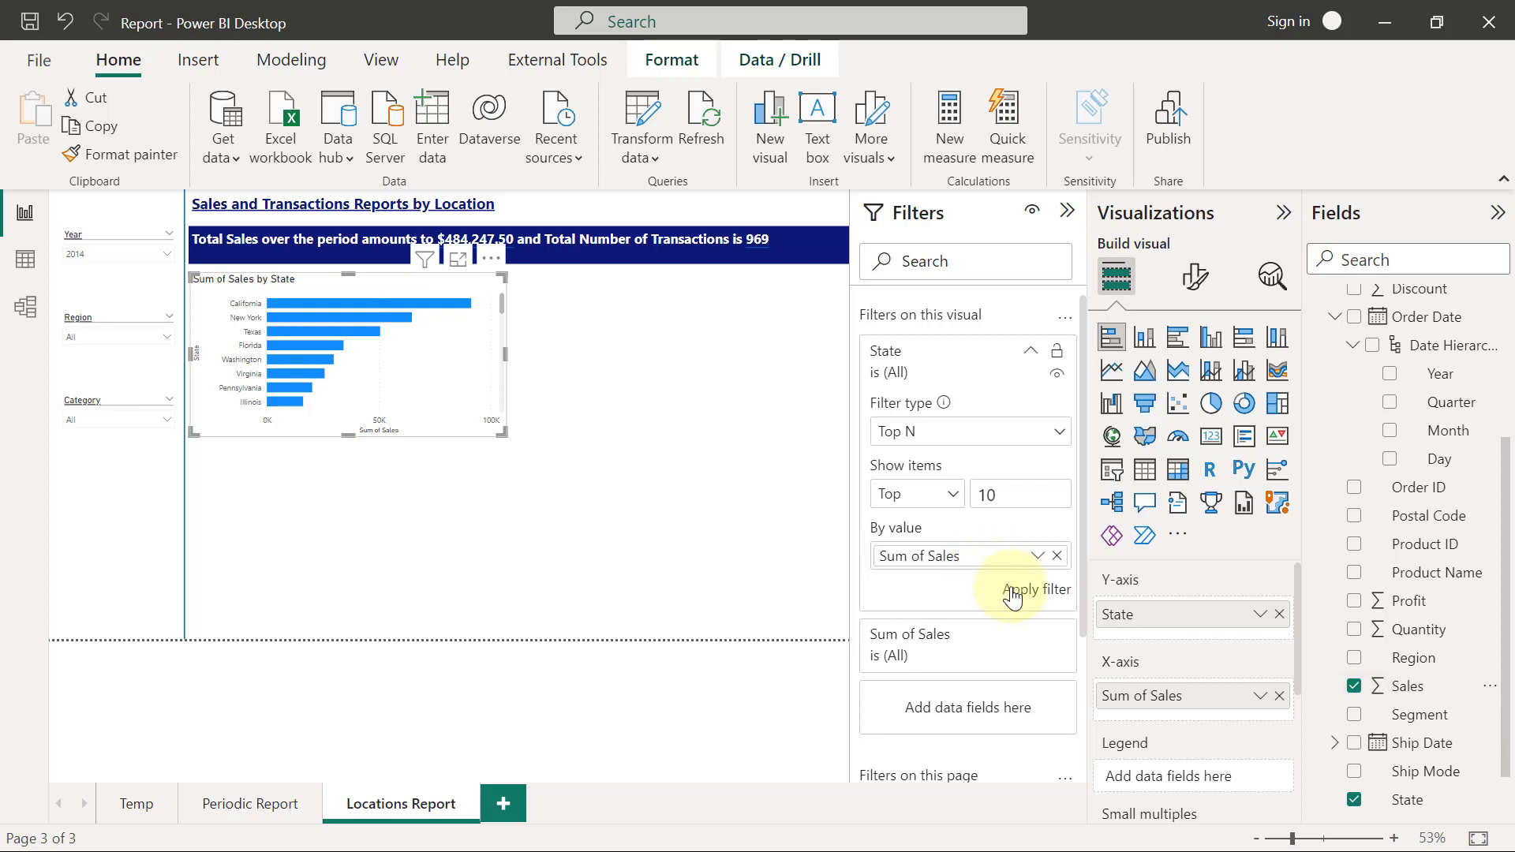
pyautogui.click(1014, 597)
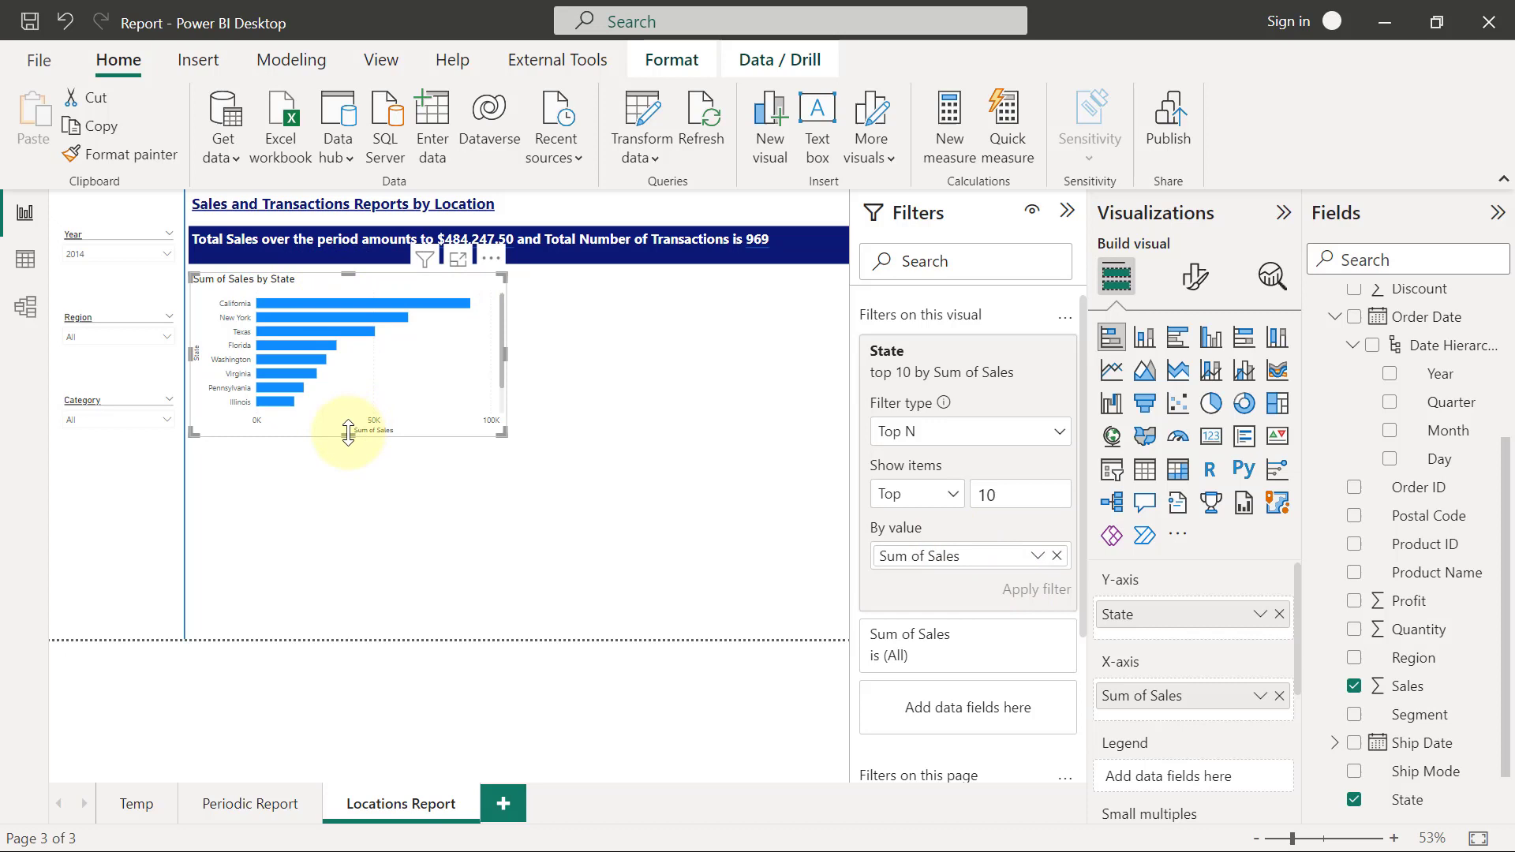
# Step: Make the bar chart taller to fit all ten states and move it under the blue banner
pyautogui.moveTo(348, 436); pyautogui.dragTo(348, 457)
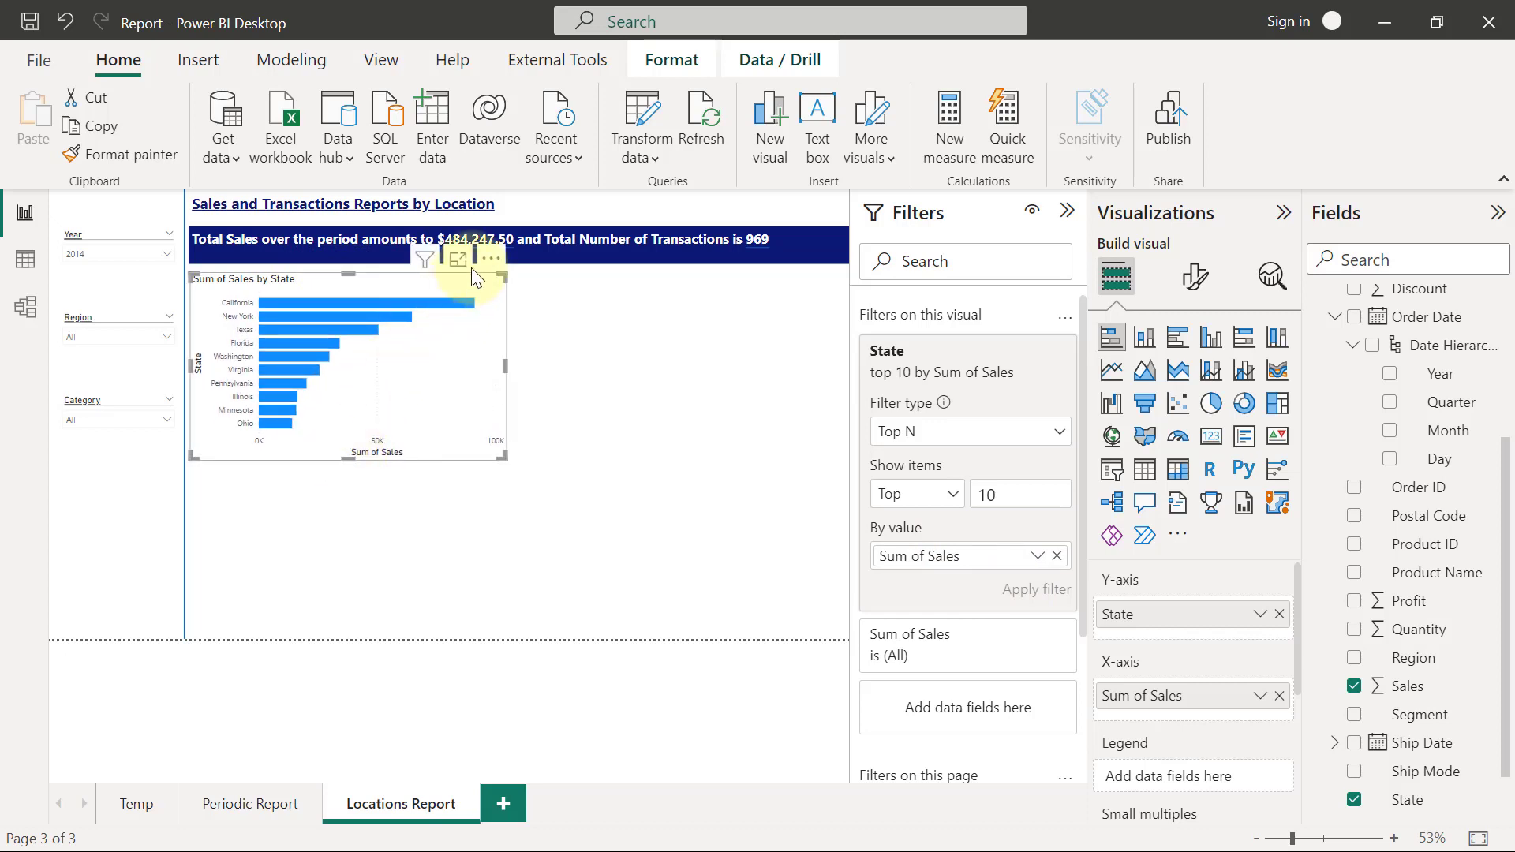
pyautogui.moveTo(489, 262); pyautogui.dragTo(485, 249)
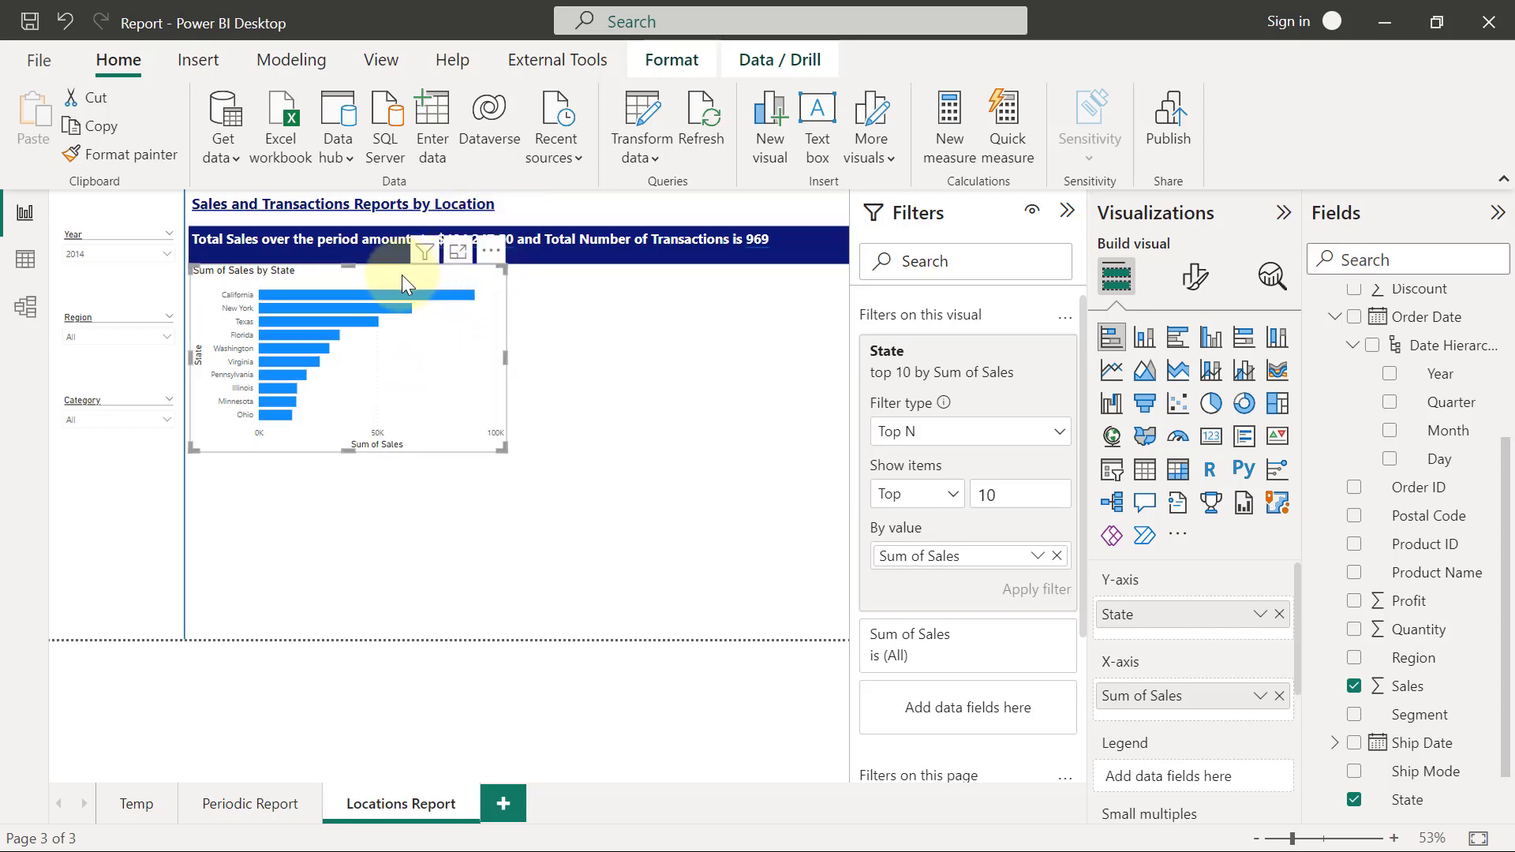